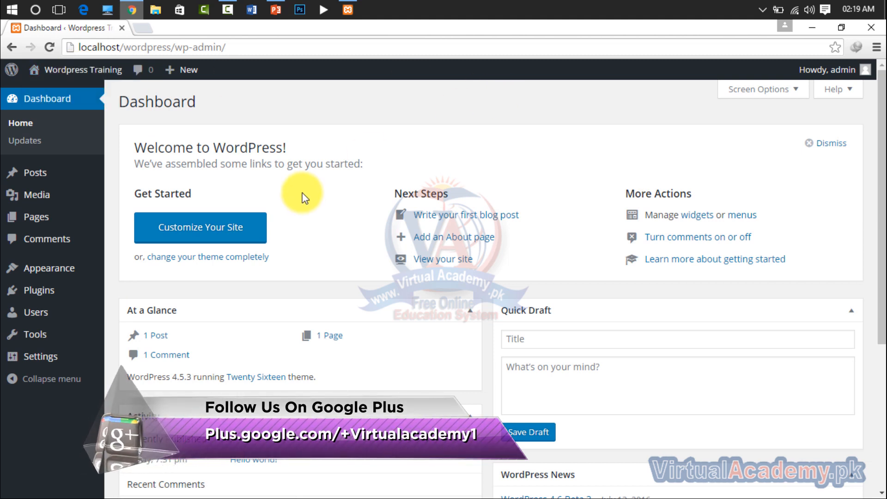
mouse_move(53, 186)
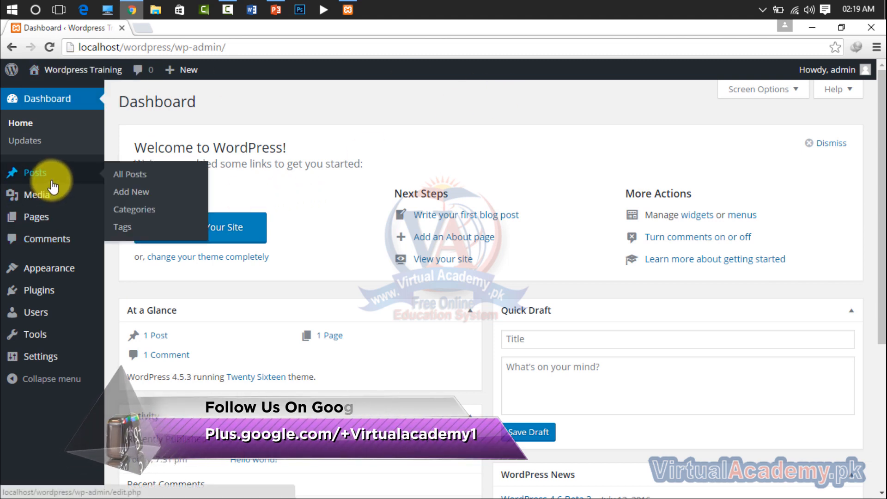
mouse_move(68, 213)
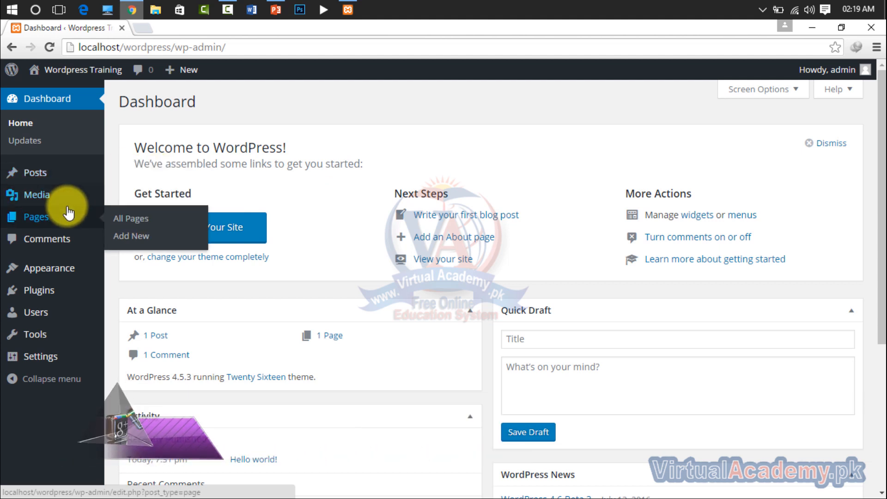
mouse_move(59, 268)
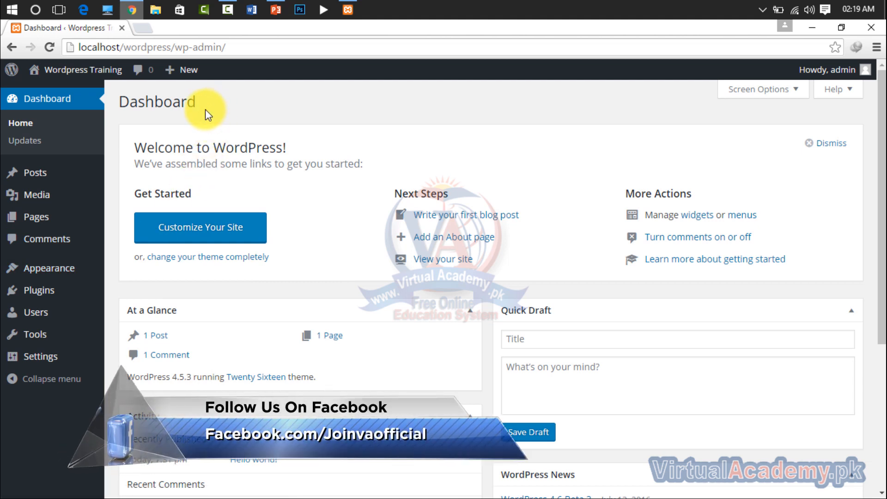
Step: Open the About WordPress page in a new browser tab and look through its What's New content
mouse_move(16, 77)
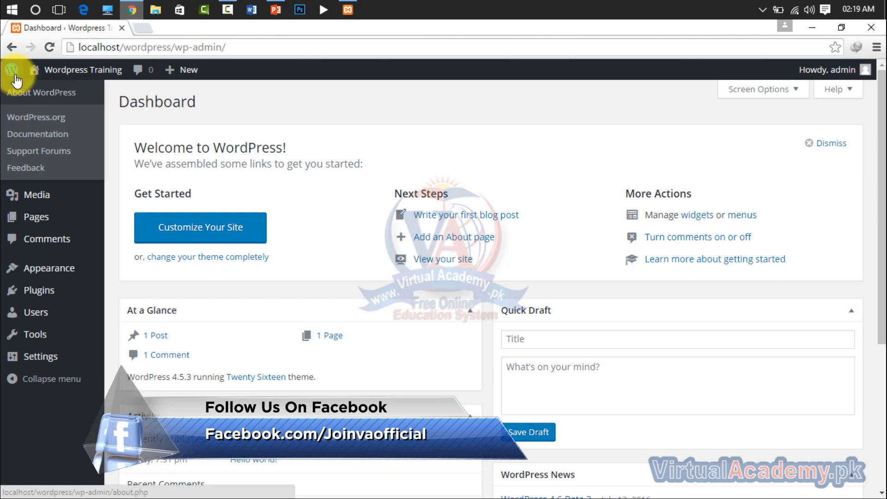
right_click(67, 95)
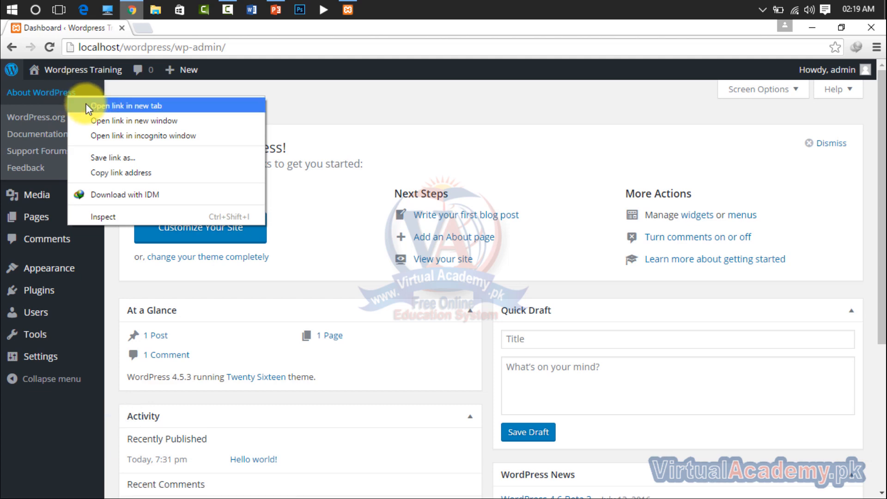
left_click(87, 106)
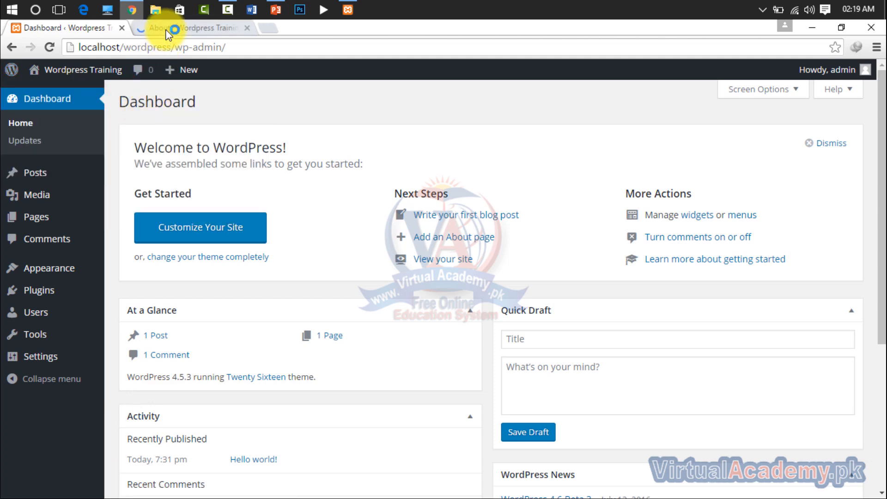
left_click(166, 26)
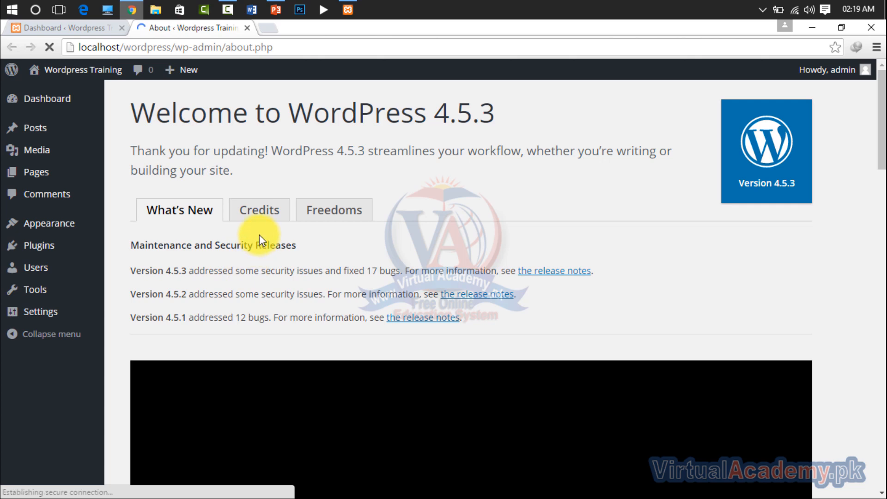
scroll(260, 235, "down", 10)
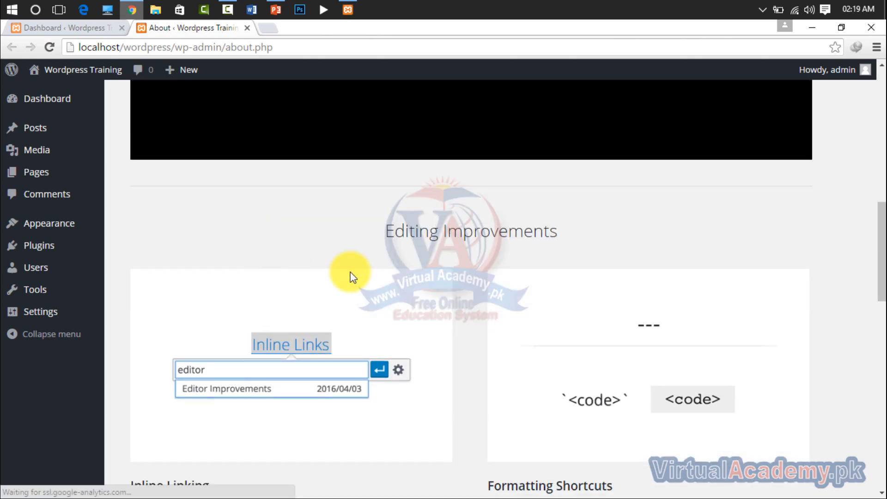
scroll(216, 233, "up", 10)
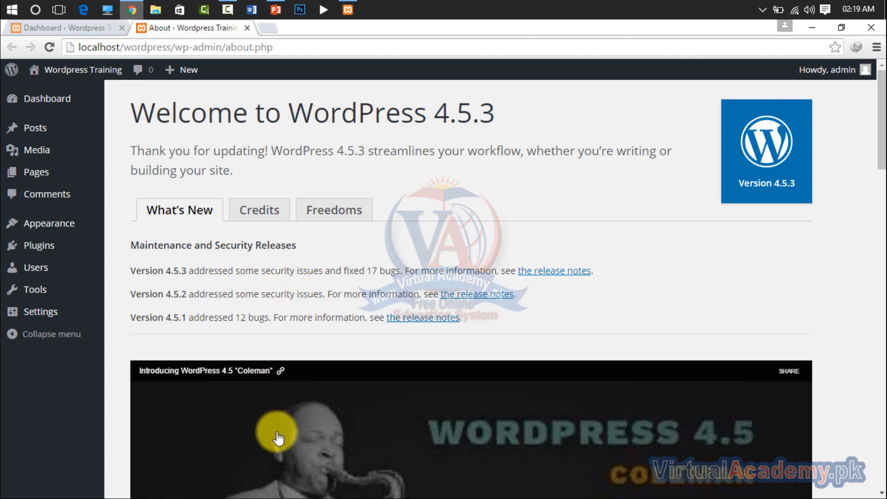
Step: View the Credits and Freedoms pages of the WordPress 4.5.3 welcome screen, closing that browser tab when done
left_click(259, 212)
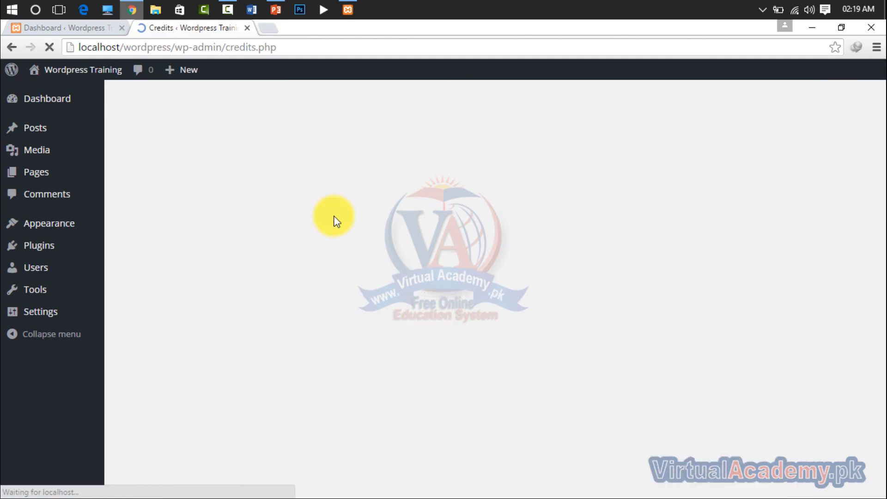
left_click(336, 215)
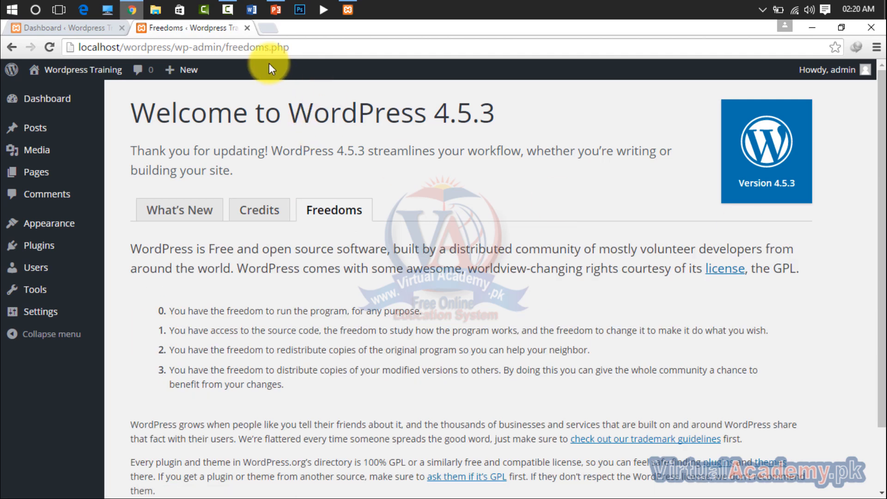
left_click(248, 28)
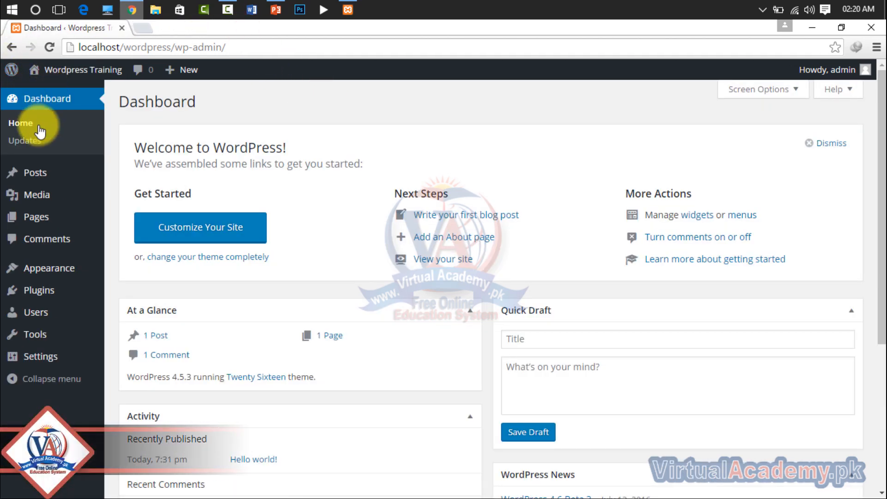
Step: Open the WordPress Support Forums in a new browser tab and look over the resources, forum search and forum list
mouse_move(13, 80)
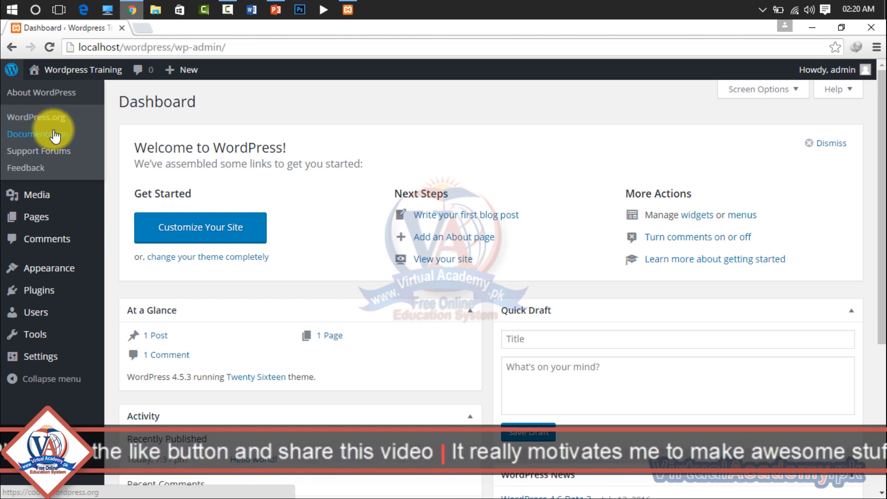
right_click(45, 157)
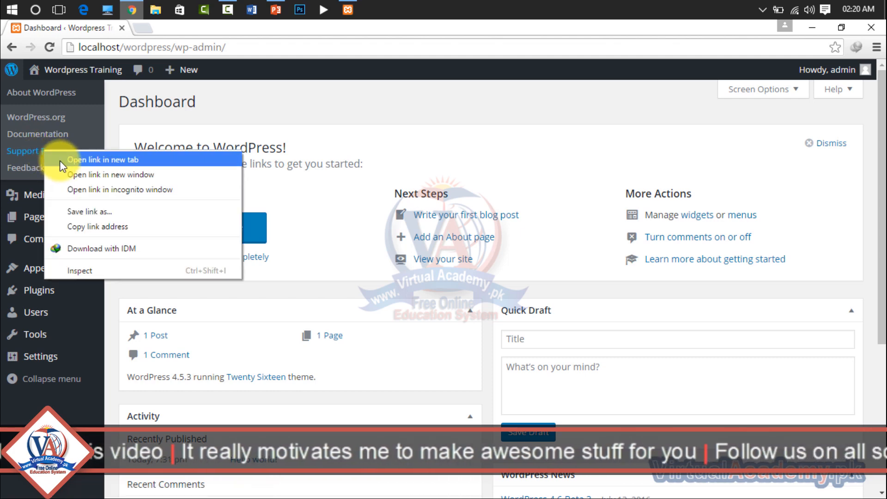
left_click(60, 160)
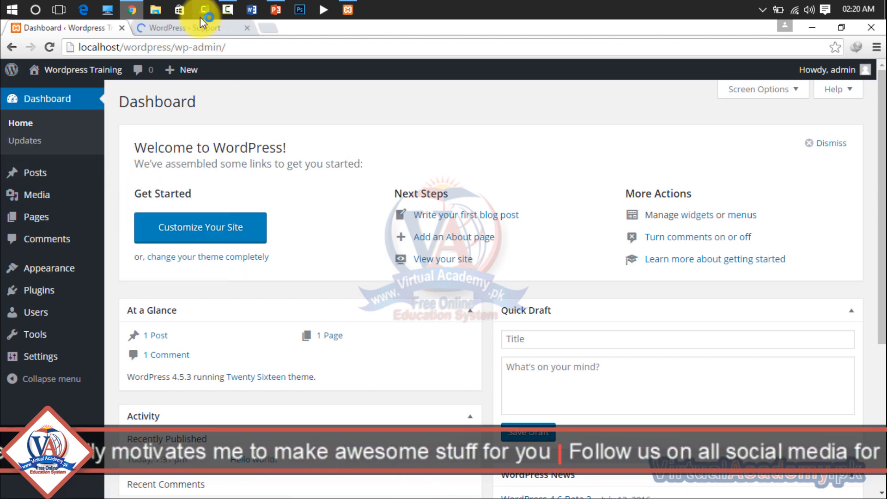
left_click(185, 28)
scroll(248, 387, "down", 3)
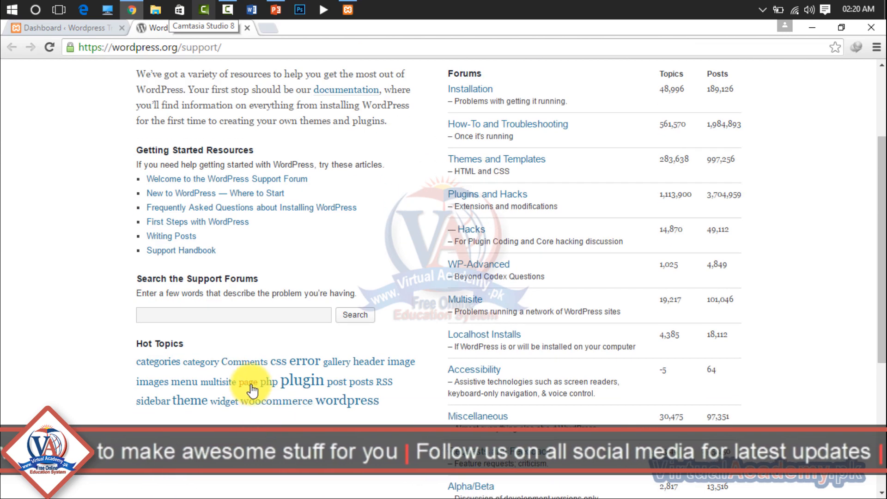
left_click(233, 316)
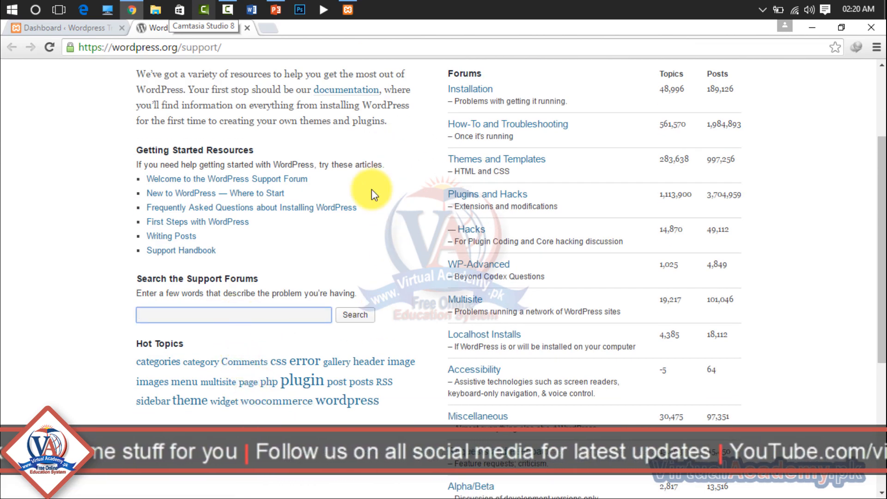
scroll(364, 407, "up", 3)
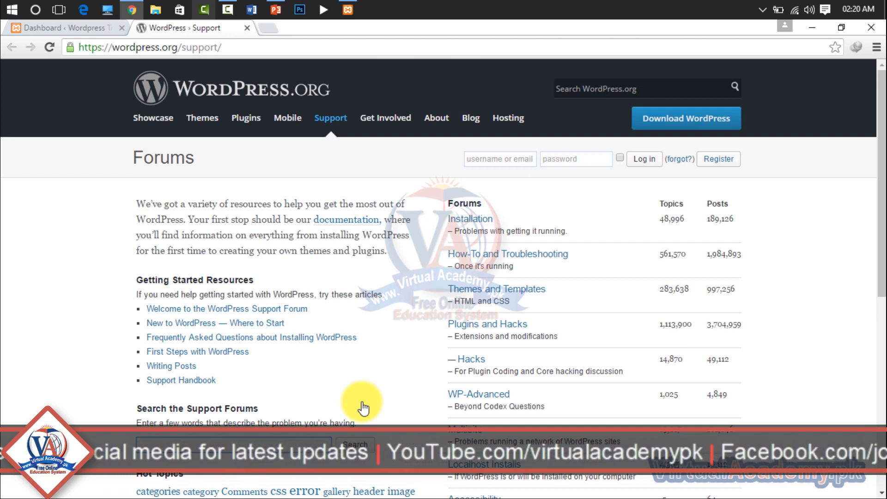
Step: Read the "Please use the hacks sub-forum for coding topics" thread in the Plugins and Hacks forum, closing the tab when done
left_click(470, 324)
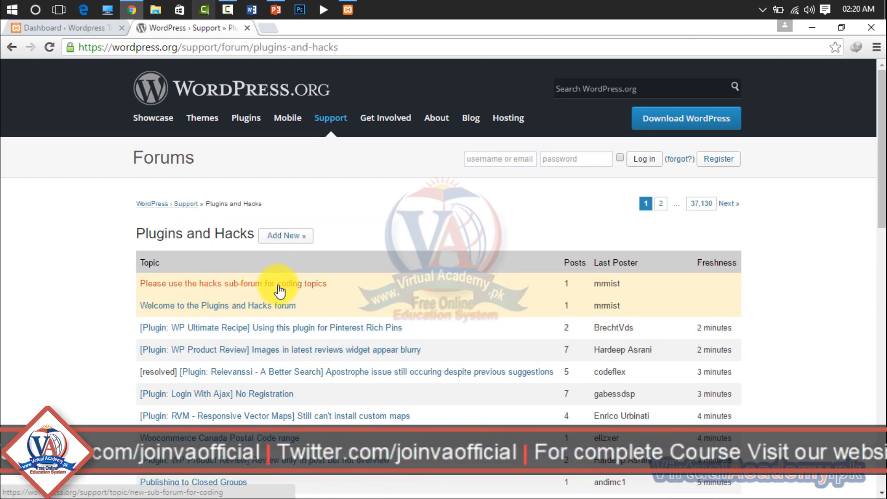
left_click(296, 283)
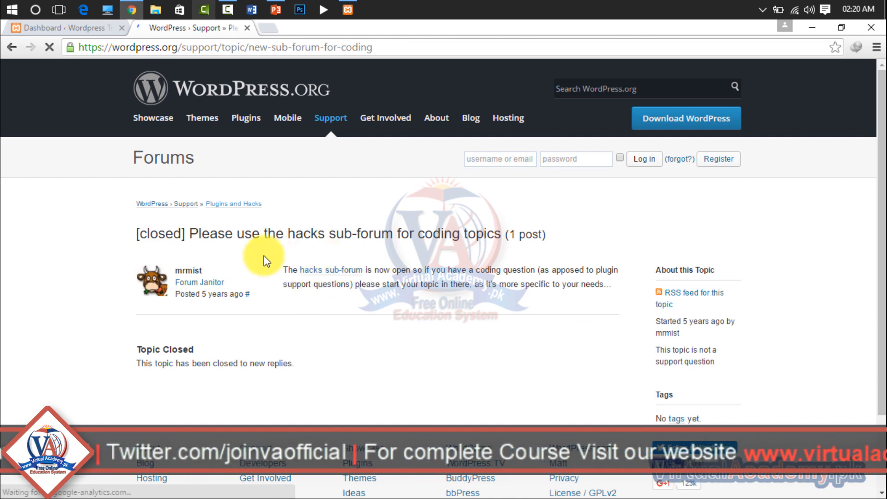
left_click_drag(277, 268, 504, 285)
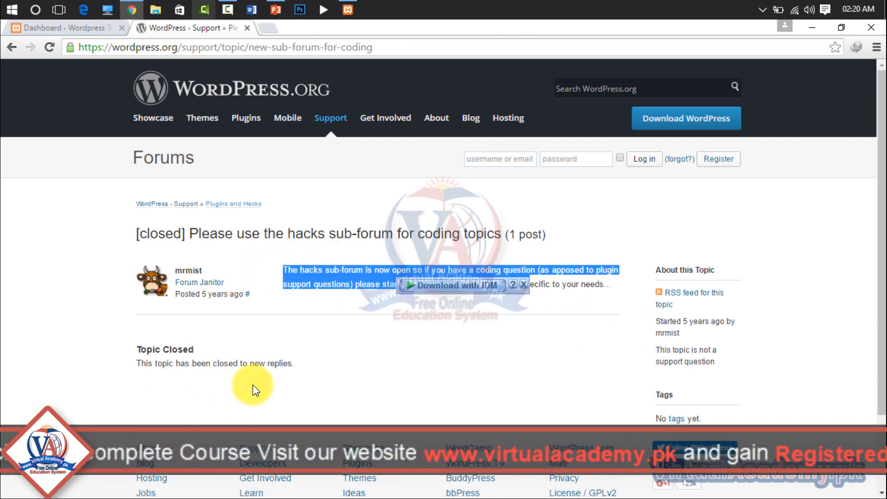
left_click(246, 28)
Step: Visit the Wordpress Training site's front end and look over its home page
mouse_move(60, 76)
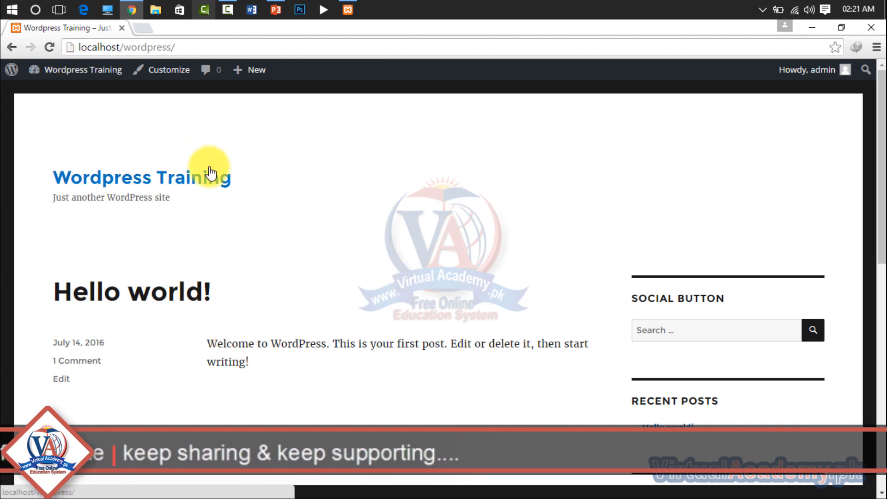
scroll(266, 166, "down", 5)
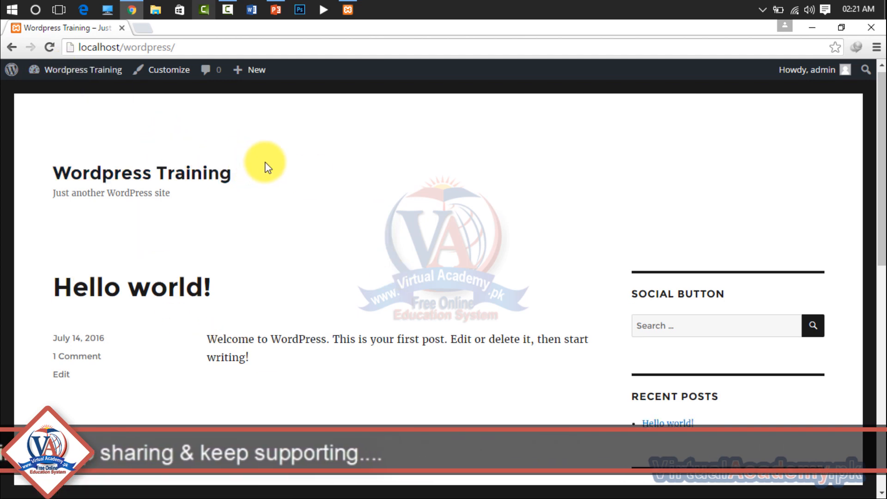
scroll(266, 165, "up", 5)
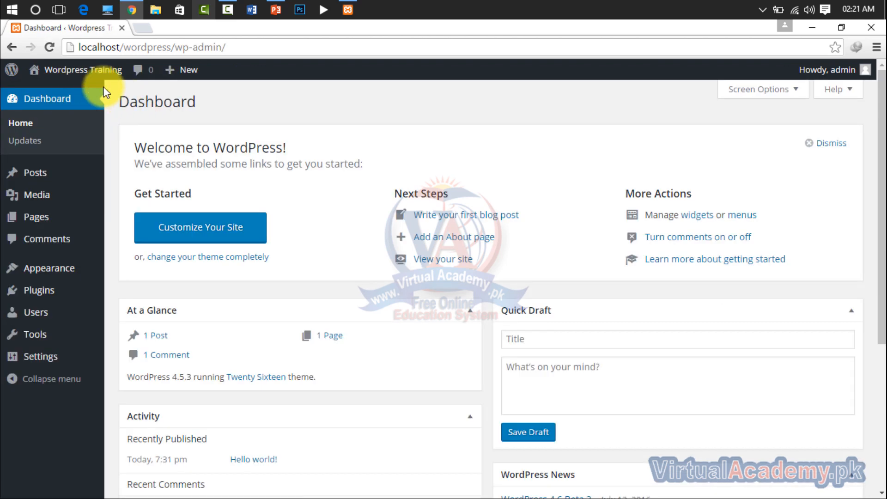
Step: Visit the site's front end again and go from there to the list of installed themes
left_click(64, 97)
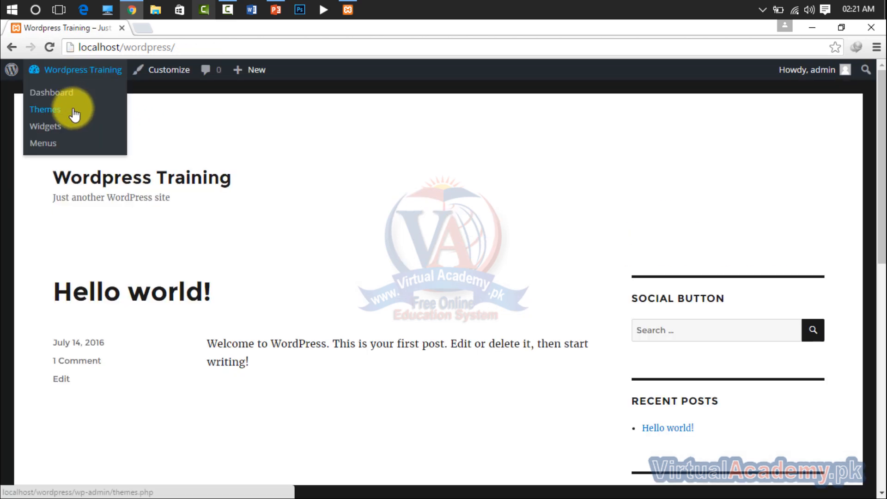
left_click(72, 110)
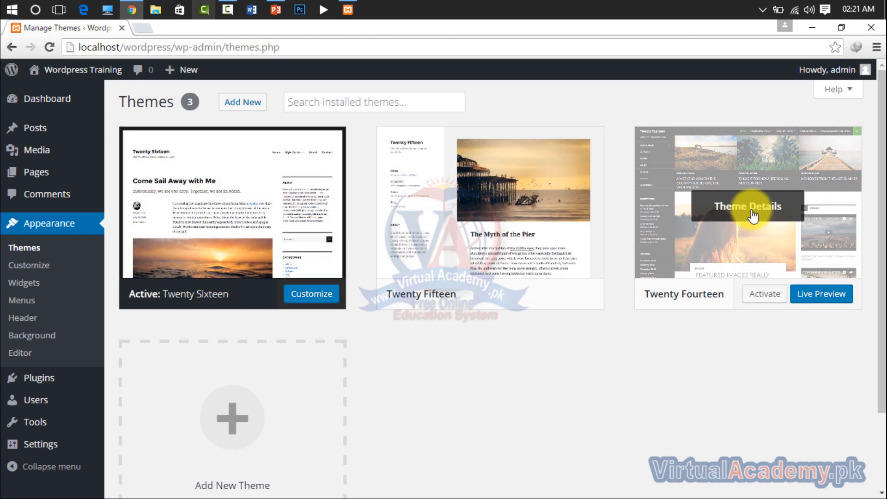
scroll(477, 356, "down", 3)
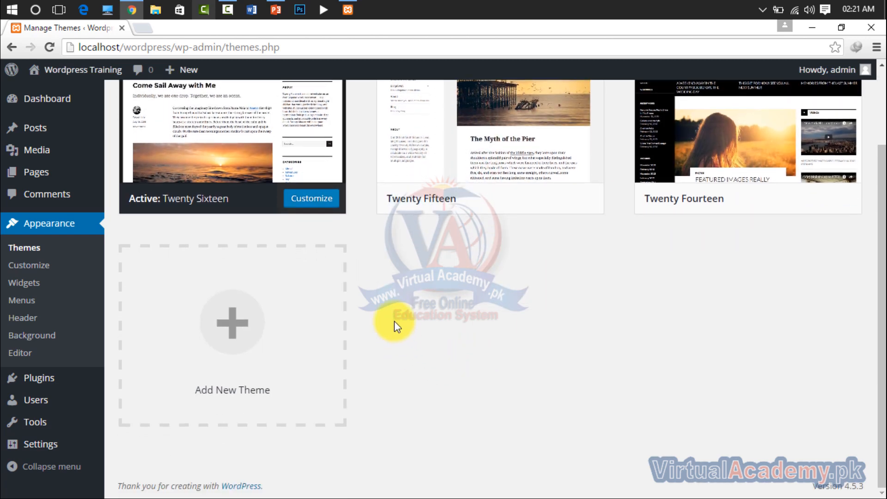
Step: Open the page for adding a new theme and browse through the Featured themes
left_click(233, 318)
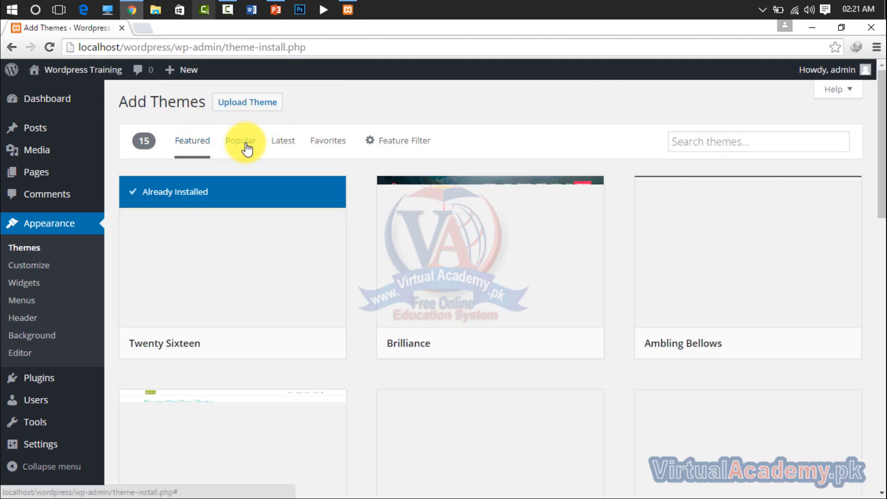
scroll(452, 301, "down", 3)
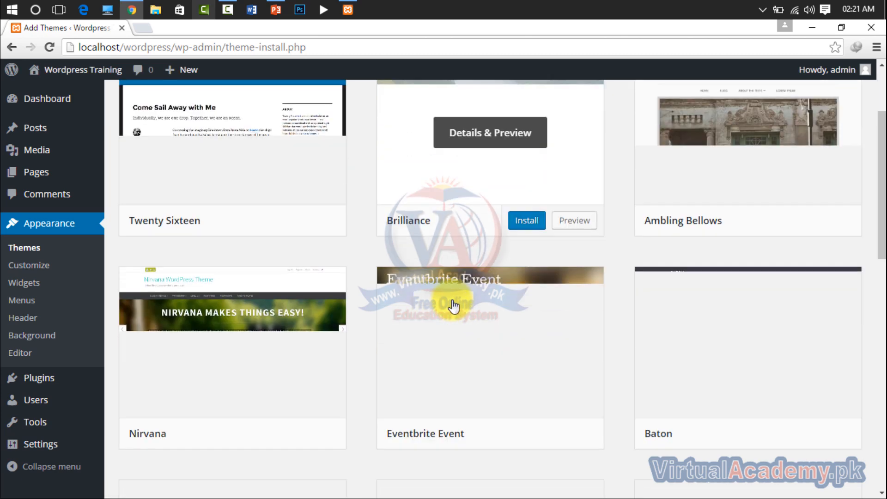
scroll(453, 305, "down", 12)
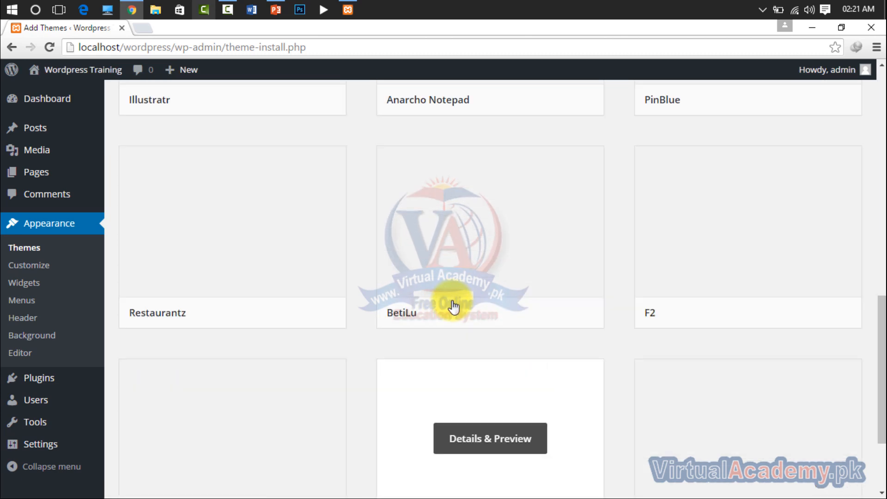
scroll(453, 305, "up", 15)
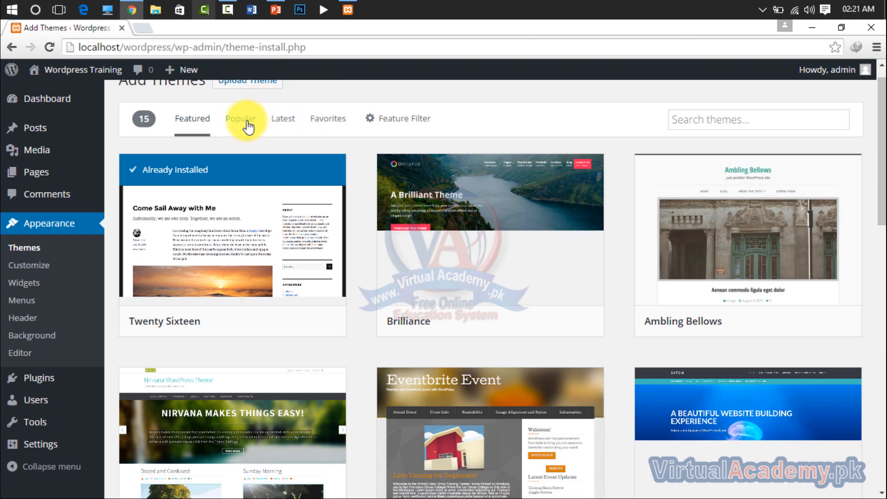
Step: Browse the Popular themes on the Add Themes page and return to the Featured themes
left_click(246, 122)
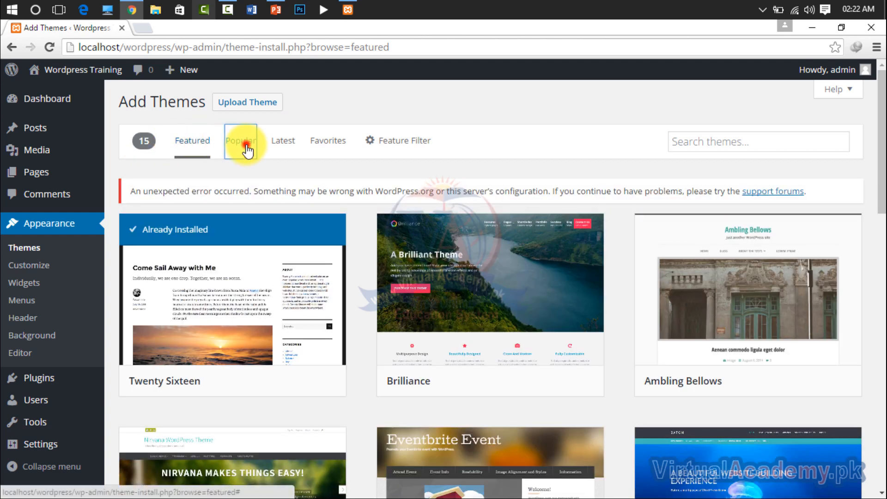
left_click(240, 141)
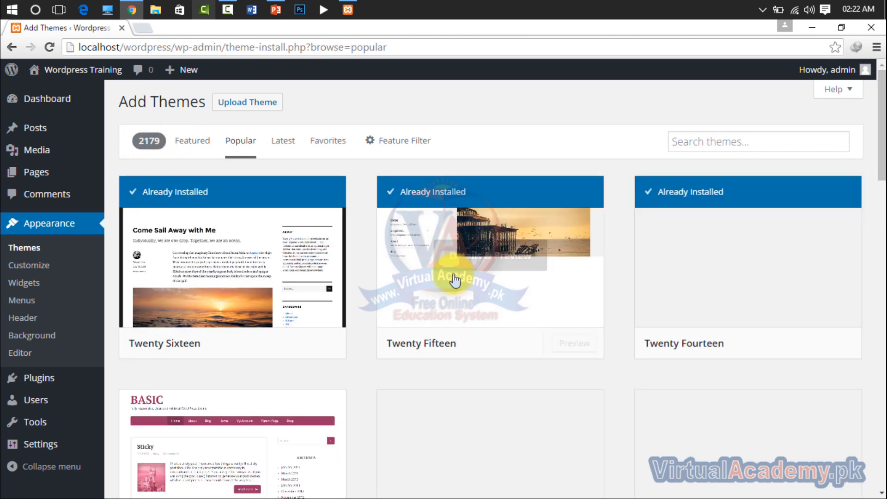
scroll(487, 324, "down", 8)
scroll(487, 327, "up", 8)
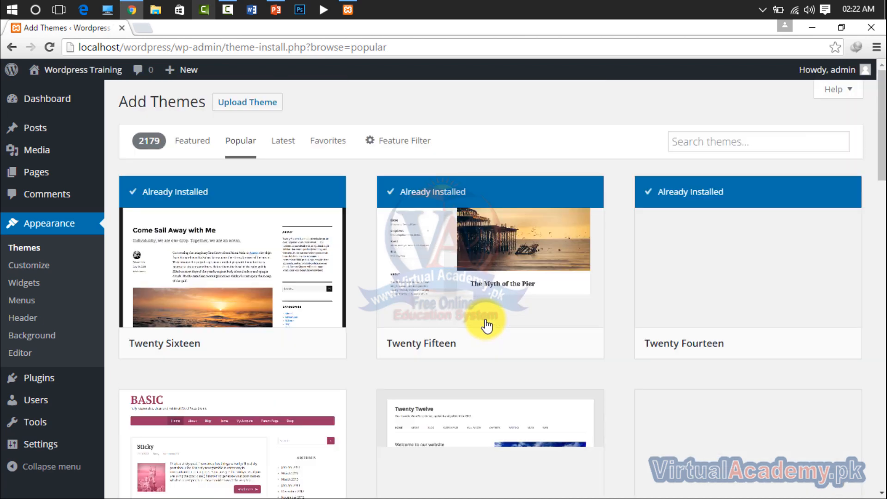
left_click(193, 141)
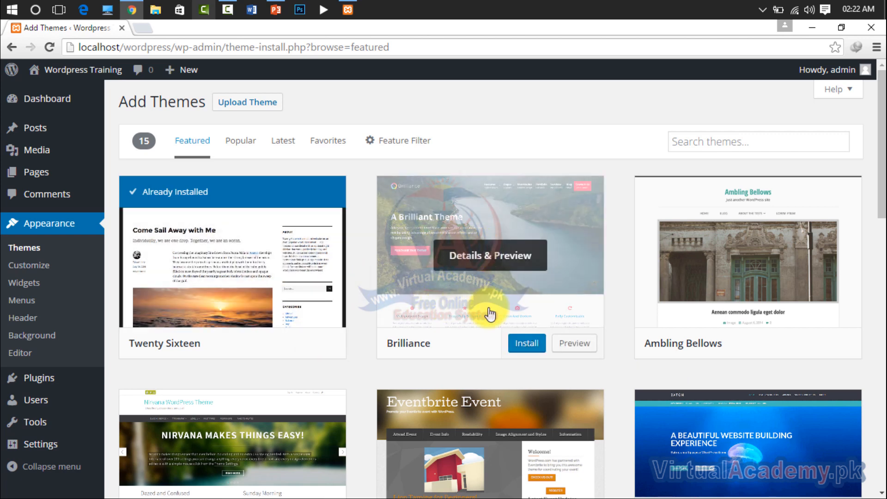
Step: Try to install the Brilliance theme from the Featured themes and read the installation output
left_click(519, 347)
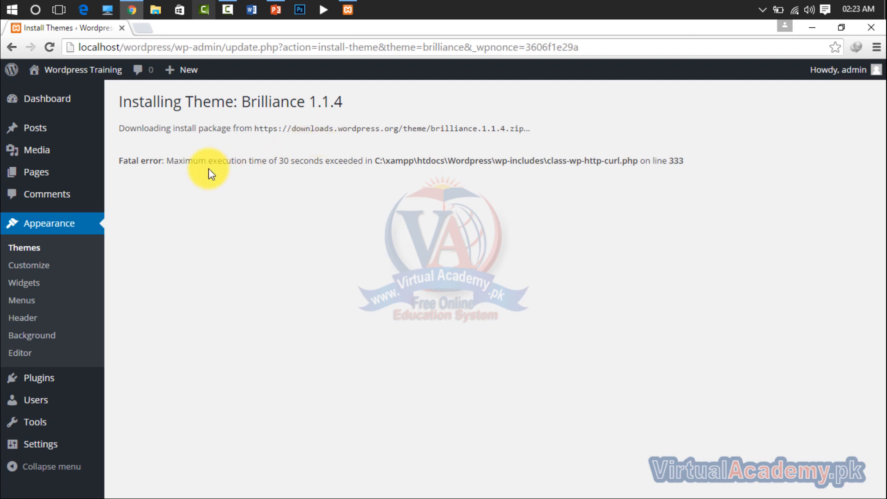
left_click_drag(165, 161, 755, 187)
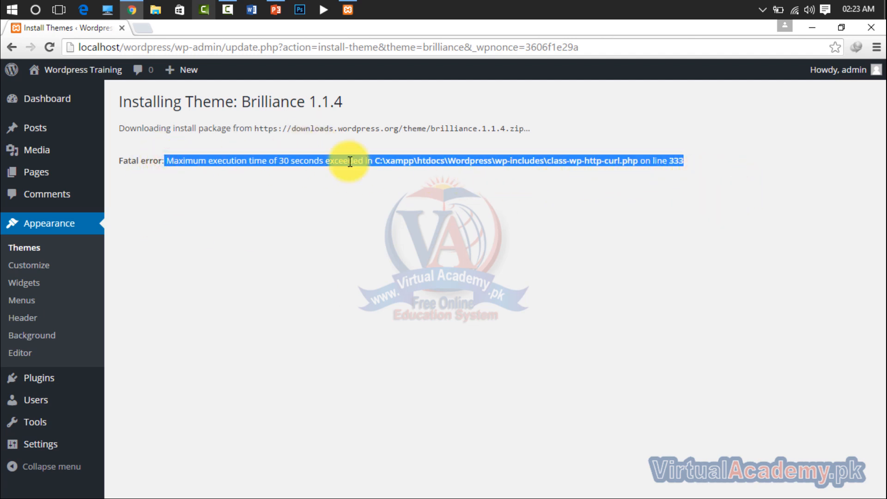
Step: Activate the Twenty Fourteen theme from the installed themes, and view the live preview of Twenty Fifteen without activating it
left_click(53, 242)
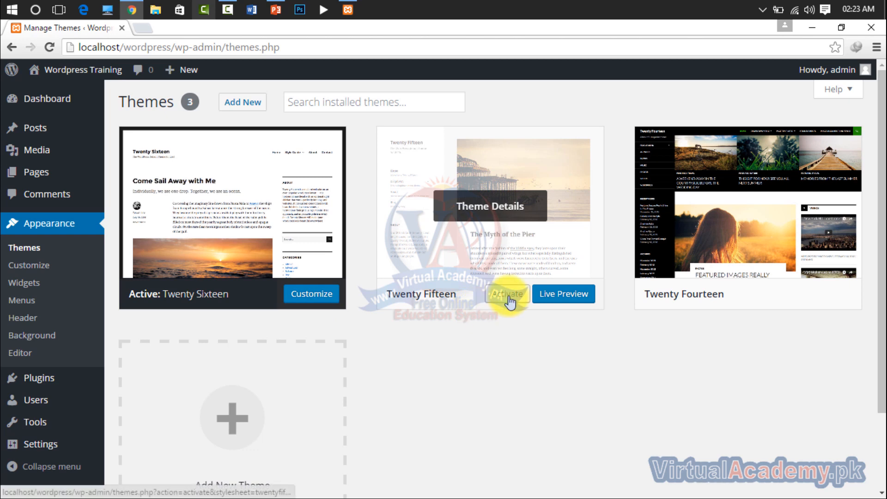
left_click(508, 298)
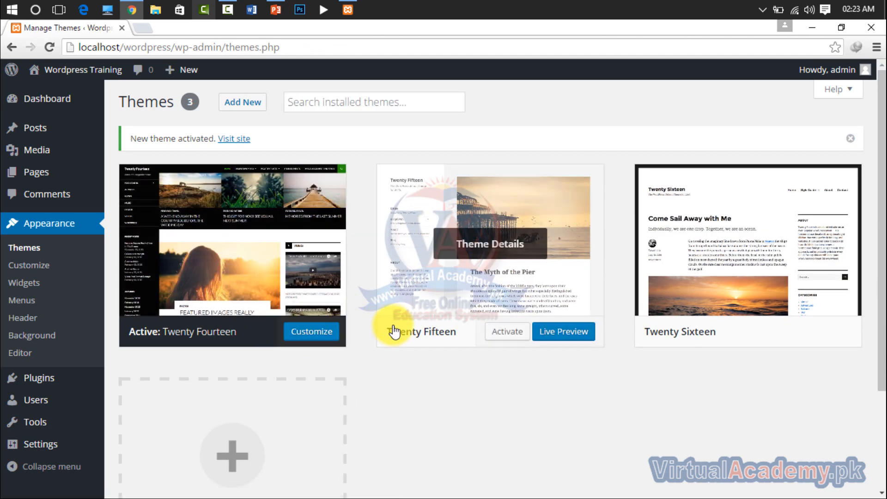
left_click(572, 338)
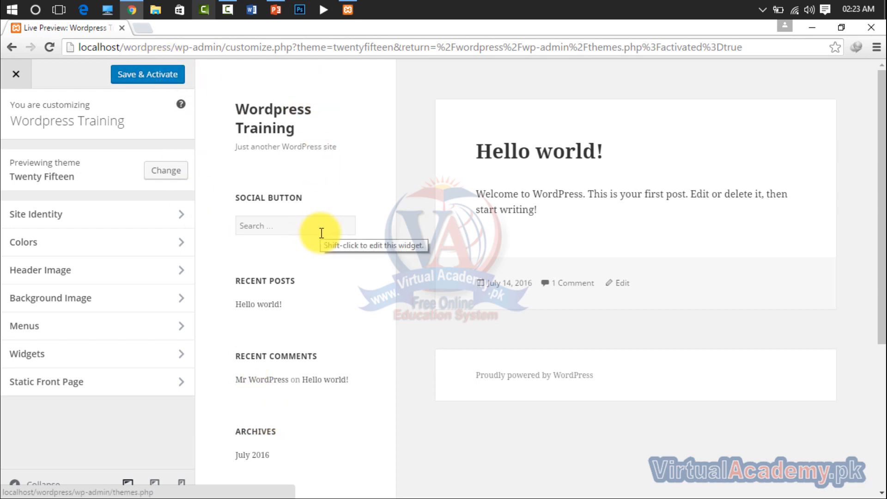
left_click(15, 74)
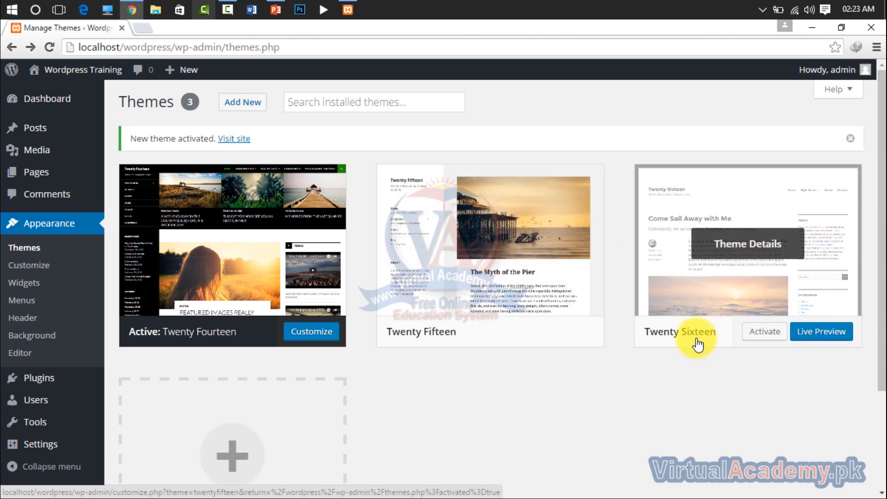
Step: Visit the site's front end and look over the home page in the Twenty Fourteen theme
mouse_move(113, 74)
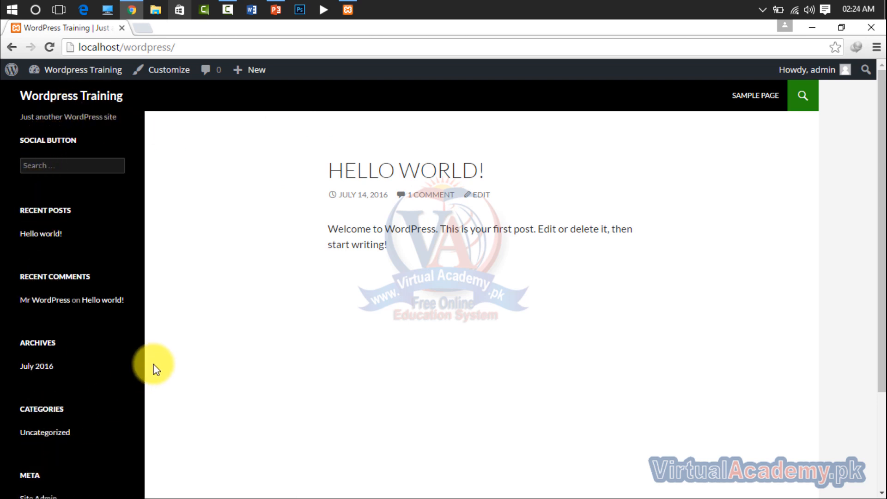
scroll(154, 362, "down", 3)
scroll(153, 363, "up", 3)
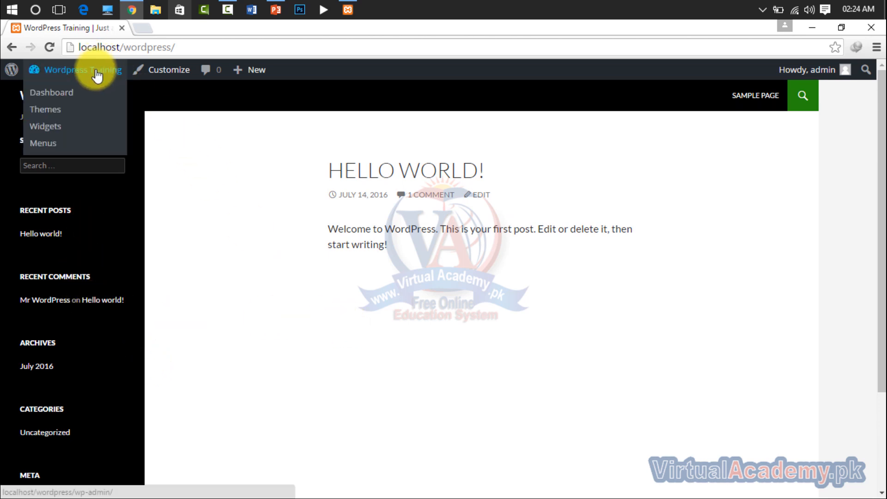
Step: Open the Widgets page, return to the site's front end and look over its sidebar sections from Social Button to Meta
left_click(48, 129)
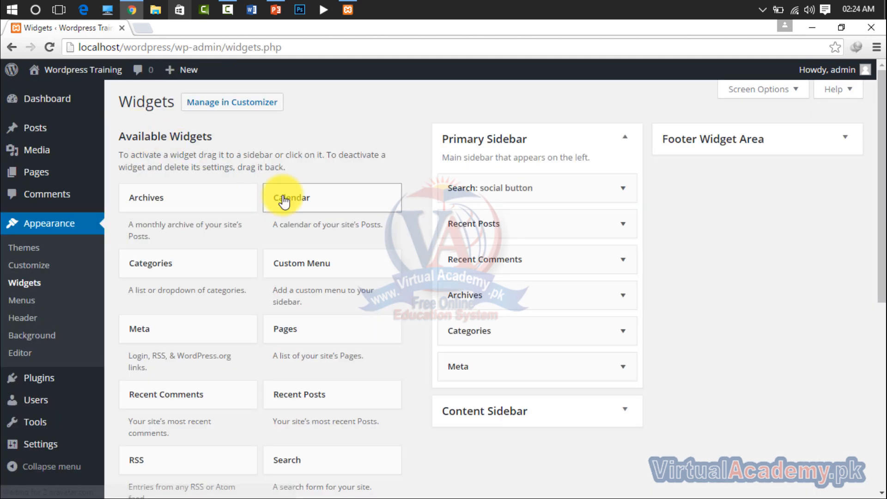
left_click(76, 72)
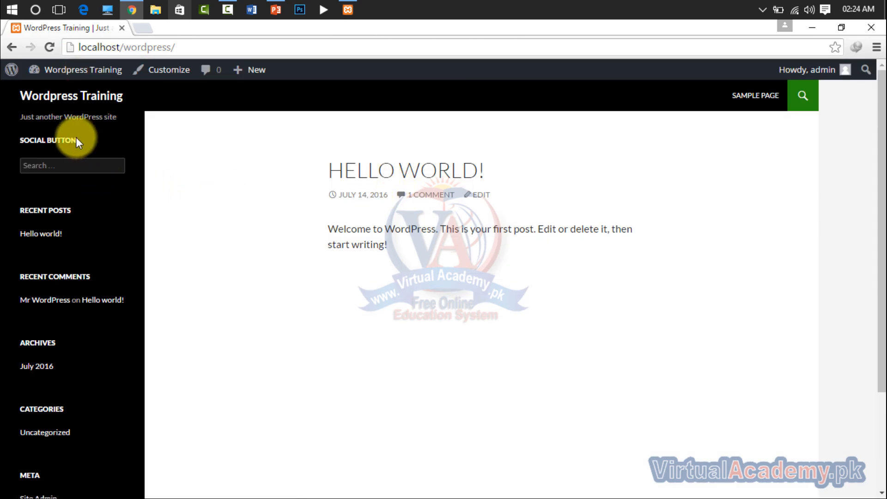
left_click_drag(77, 140, 20, 140)
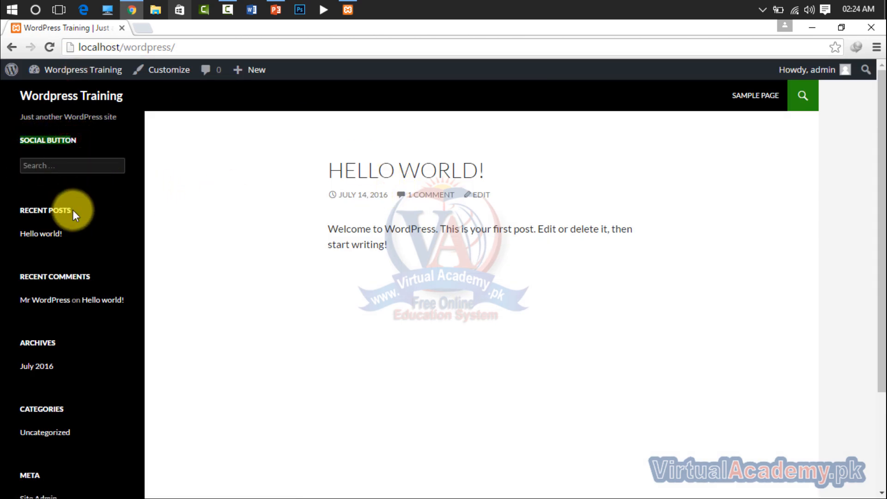
scroll(91, 249, "down", 3)
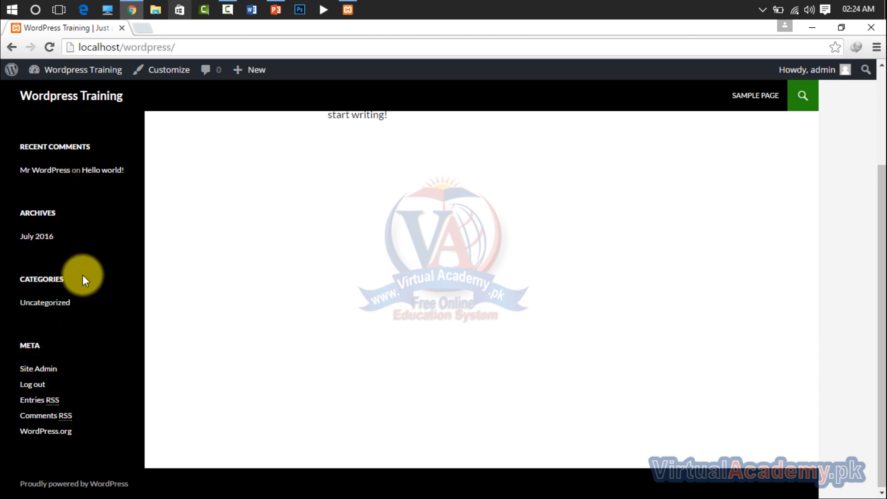
scroll(82, 275, "up", 3)
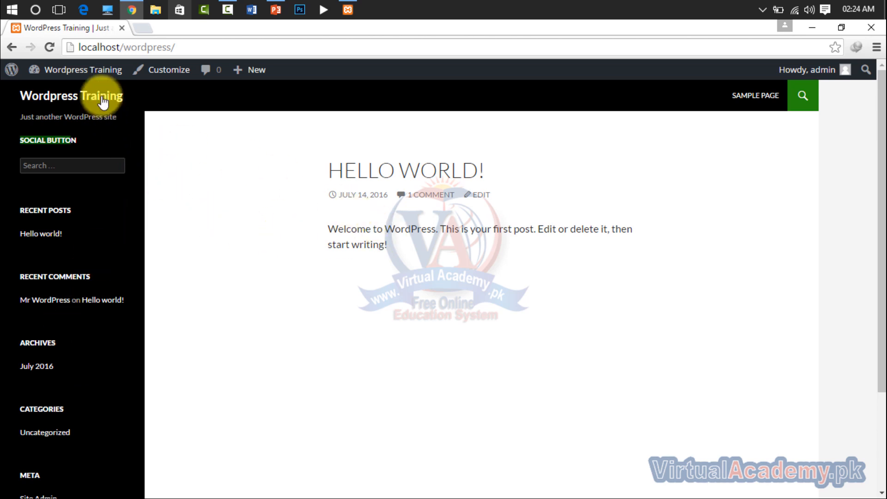
Step: Return to the Widgets page and open the site's front end in a separate browser tab
mouse_move(99, 74)
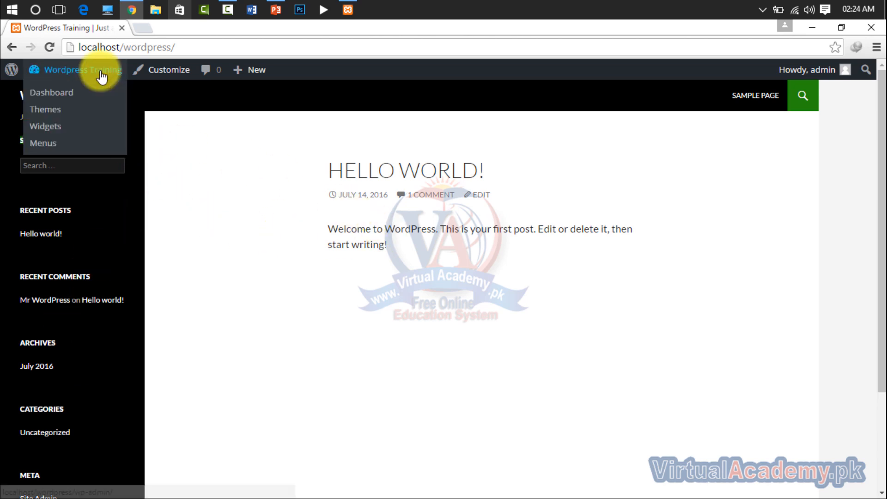
left_click(76, 125)
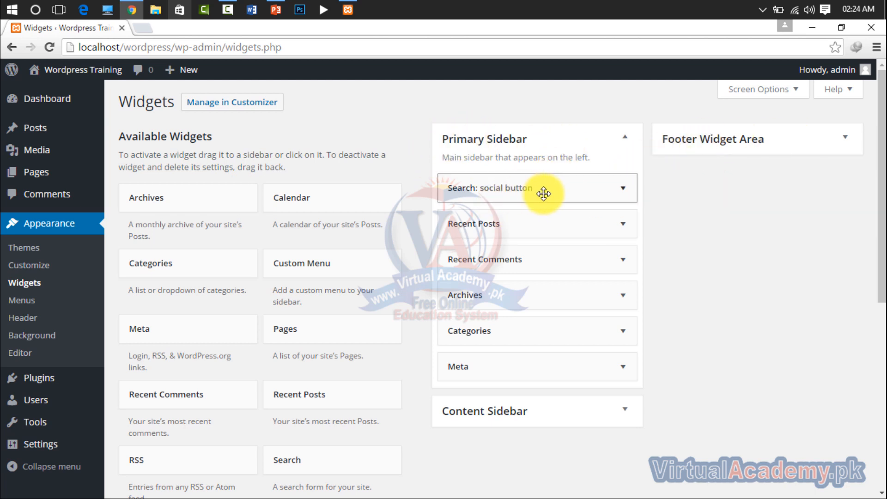
right_click(84, 70)
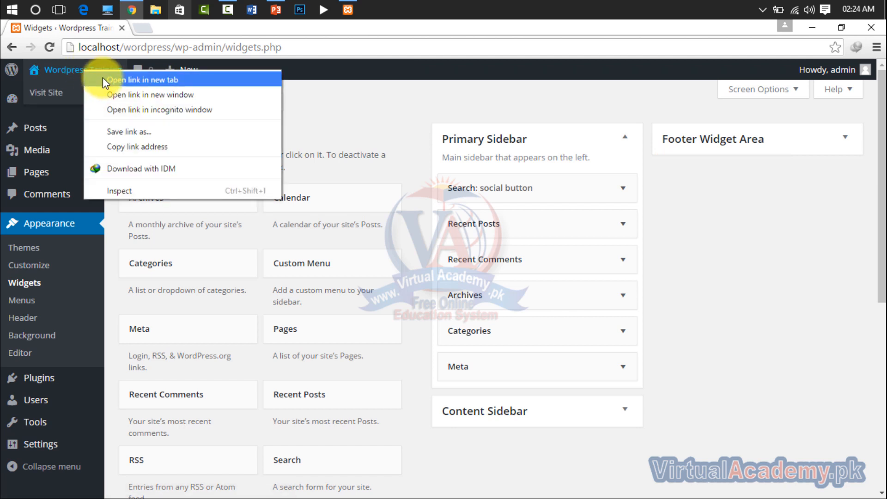
left_click(103, 79)
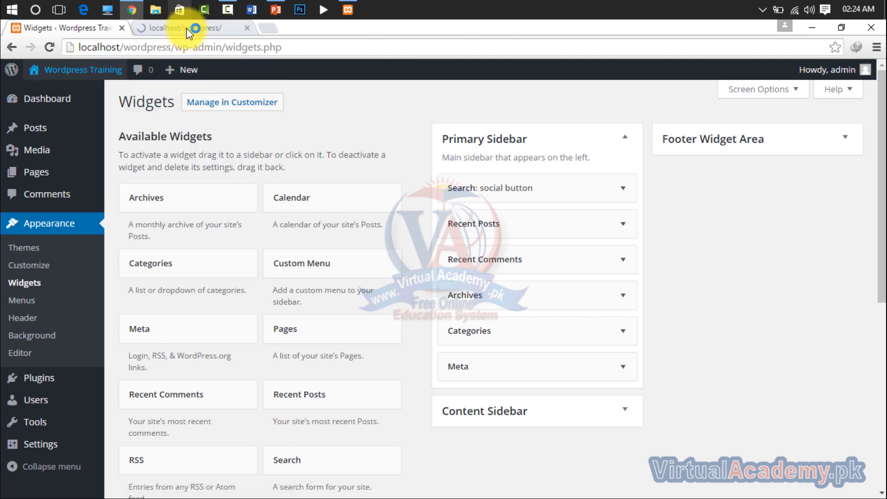
left_click(187, 28)
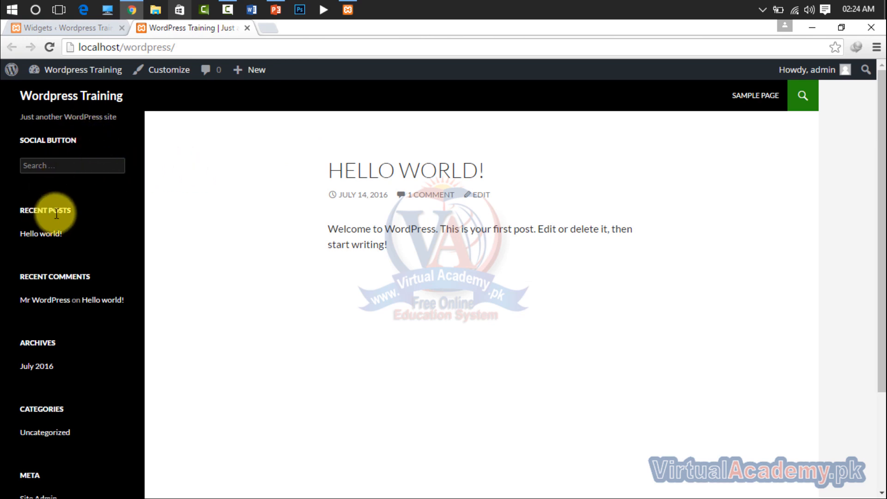
Step: Compare the widgets listed in the Primary Sidebar with the sections in the front end's sidebar
left_click(83, 28)
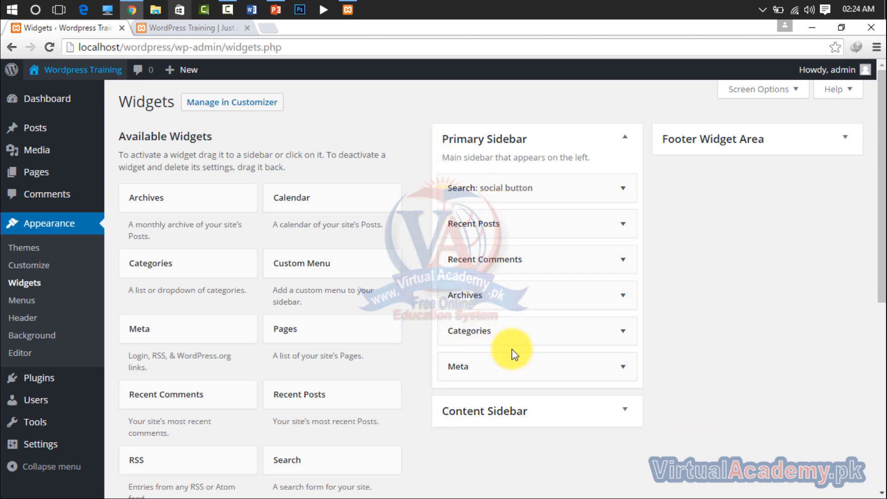
left_click(173, 26)
scroll(120, 388, "down", 4)
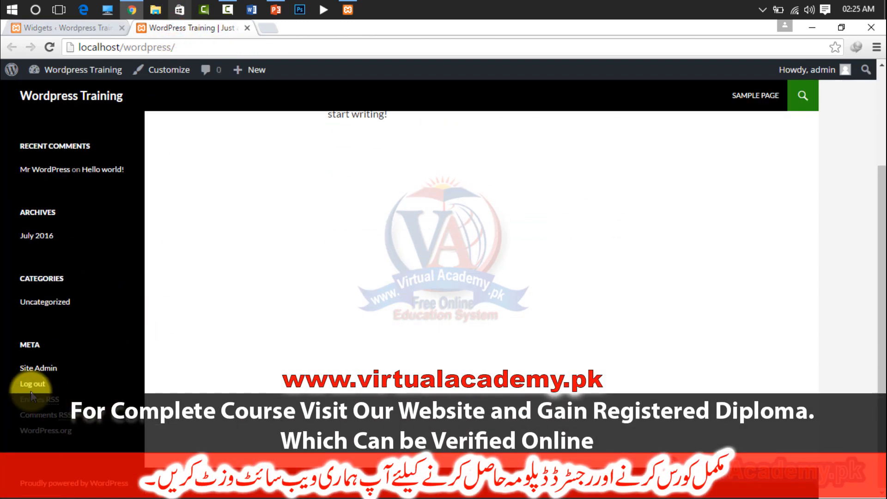
scroll(171, 354, "up", 2)
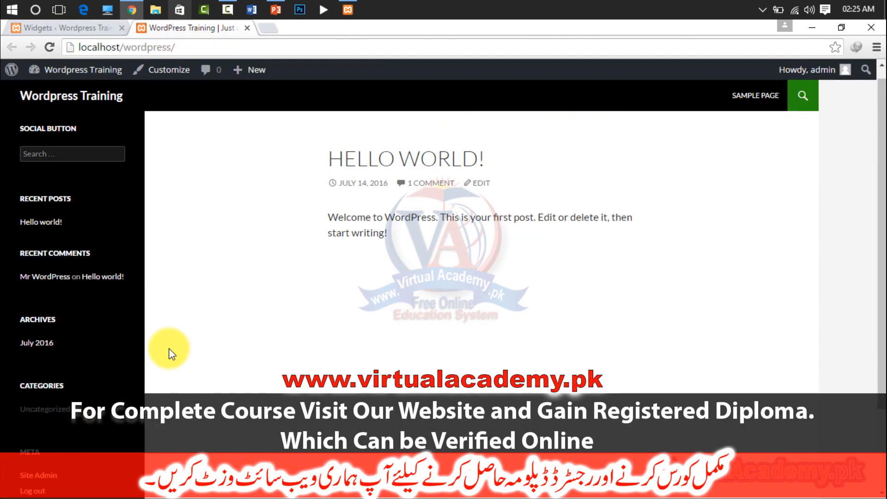
scroll(171, 354, "up", 1)
left_click(50, 27)
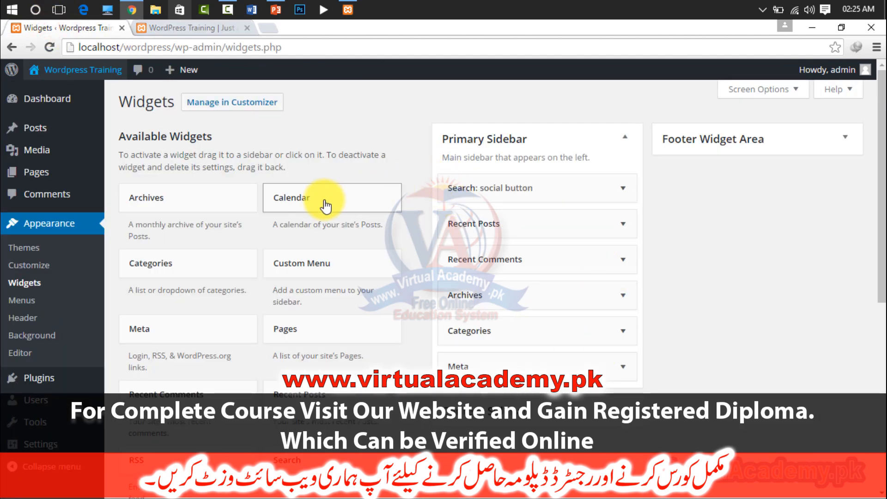
Step: Delete the Search widget from the Primary Sidebar, put a Calendar widget titled "calendar" in its place and save it
left_click(508, 185)
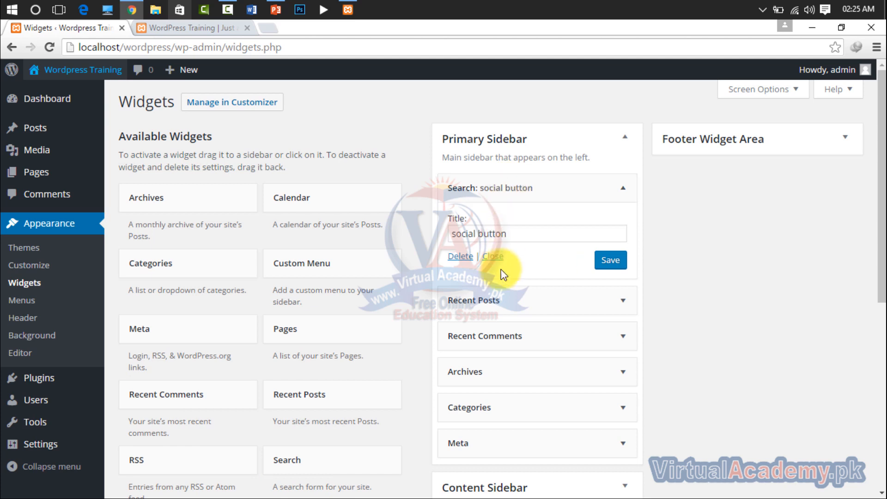
left_click(465, 262)
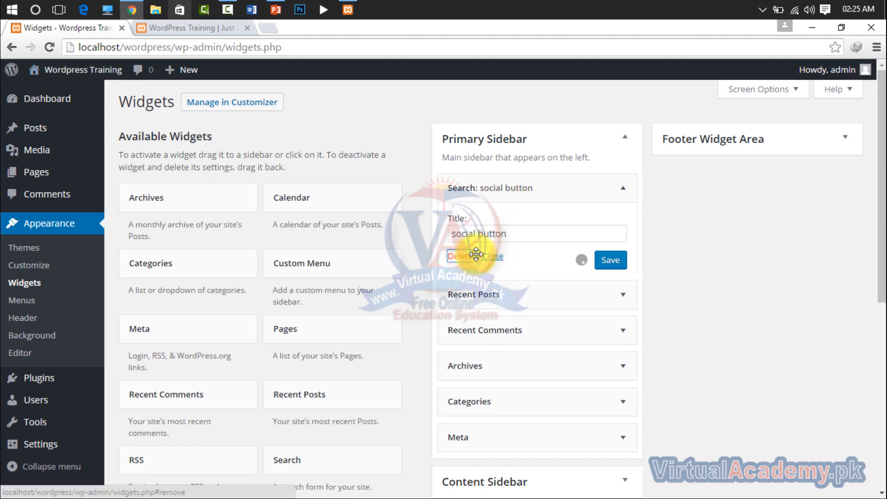
left_click_drag(326, 192, 511, 183)
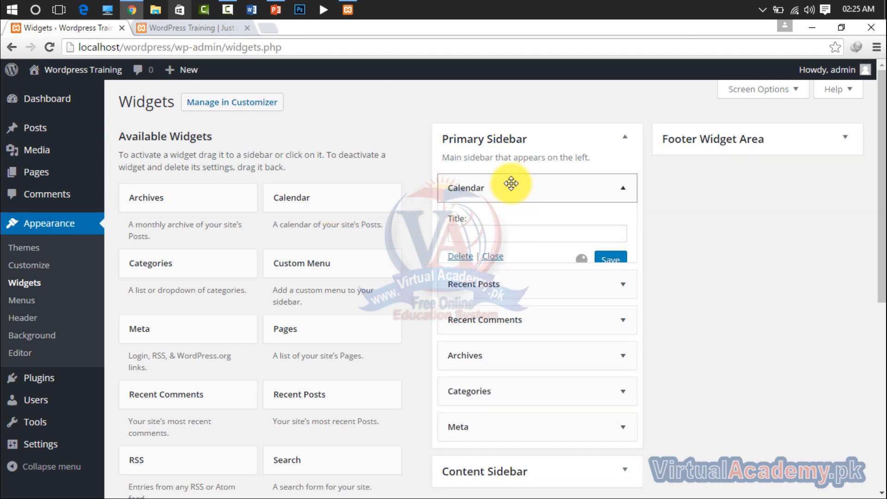
left_click(504, 235)
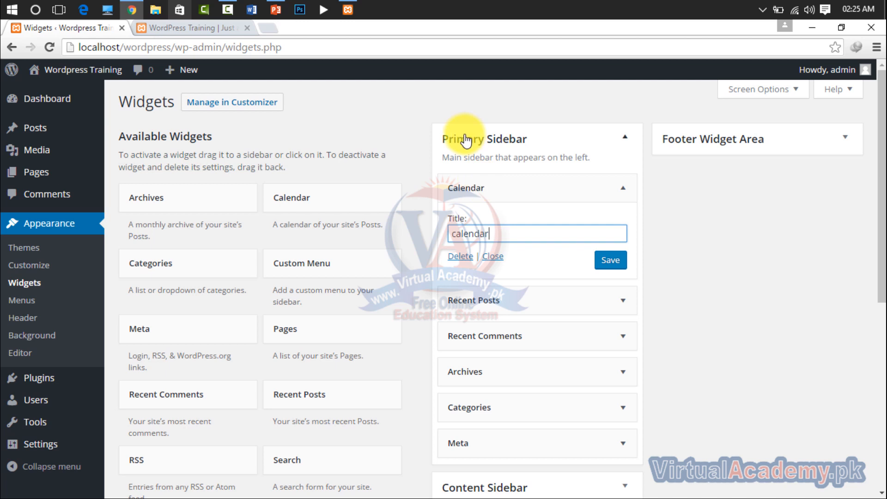
left_click(607, 262)
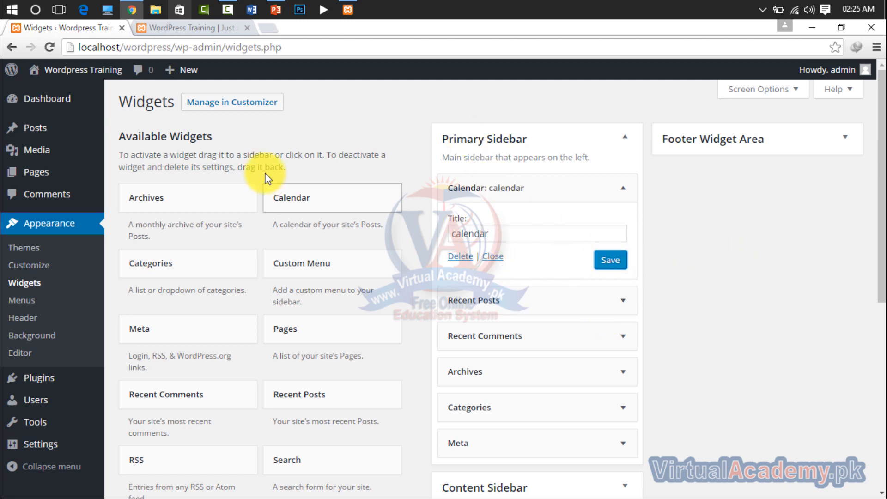
Step: Reload the site's front end and check its sidebar for the Calendar widget
left_click(168, 29)
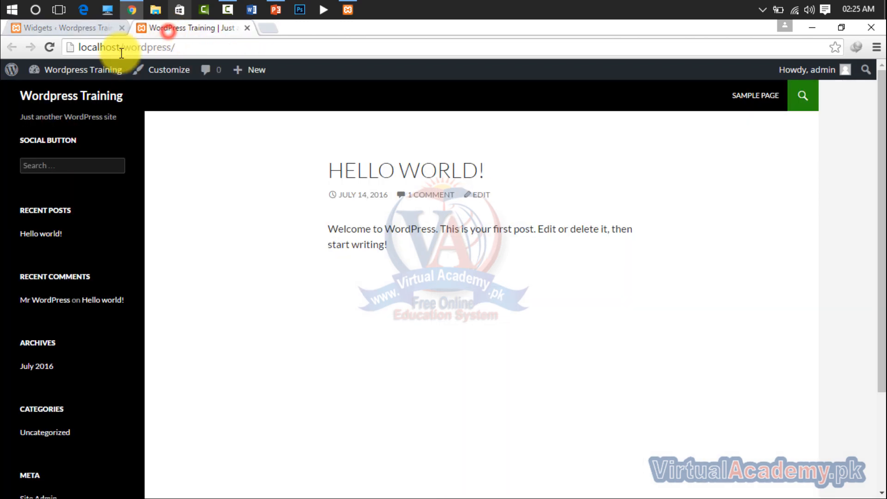
left_click(50, 47)
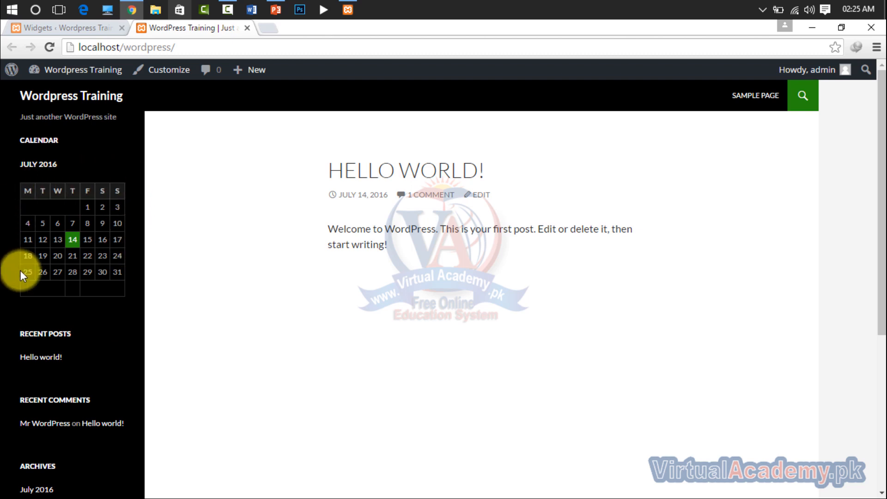
Step: Go back to the Widgets page and look through the Available Widgets and Inactive Widgets sections
left_click(37, 30)
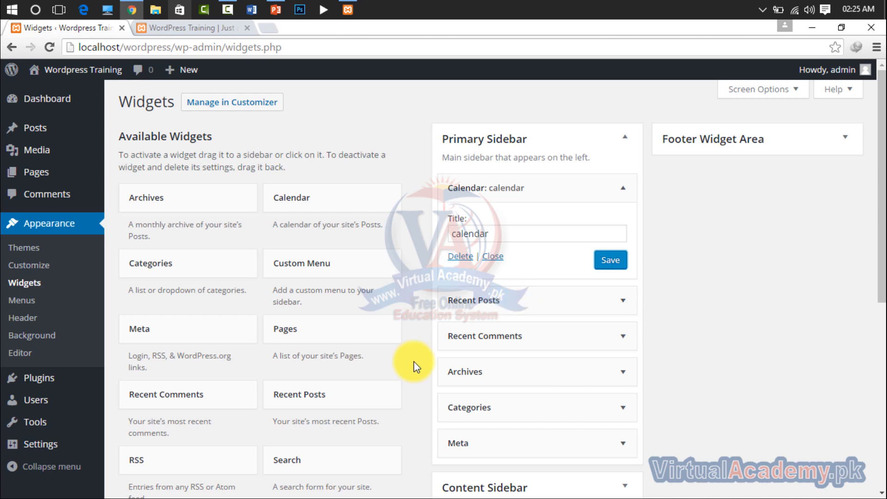
scroll(395, 369, "down", 4)
scroll(372, 375, "down", 3)
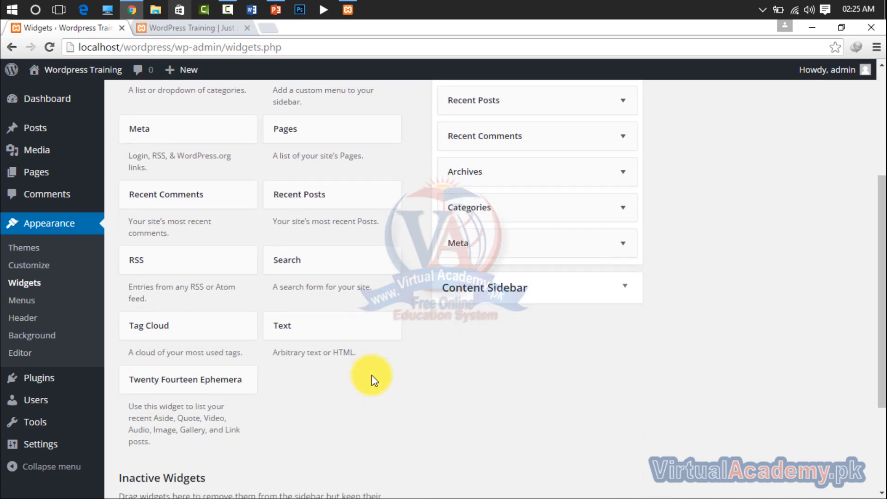
scroll(372, 374, "up", 7)
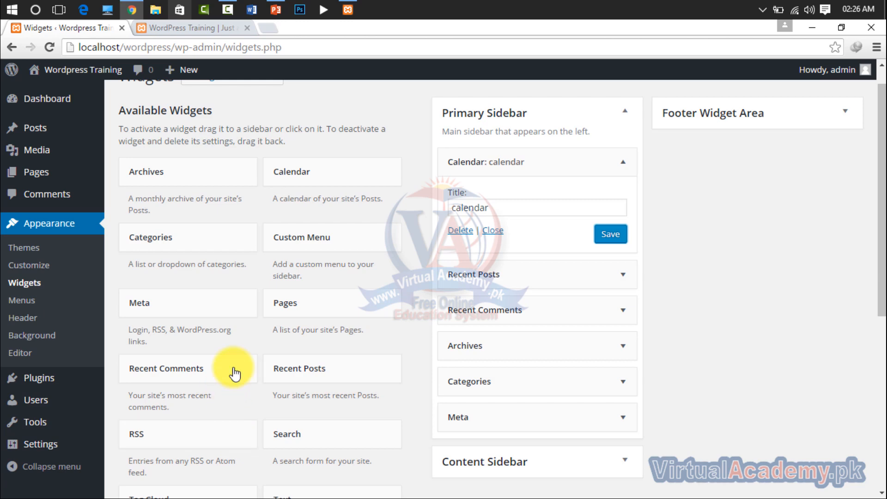
scroll(277, 267, "down", 4)
scroll(276, 322, "down", 3)
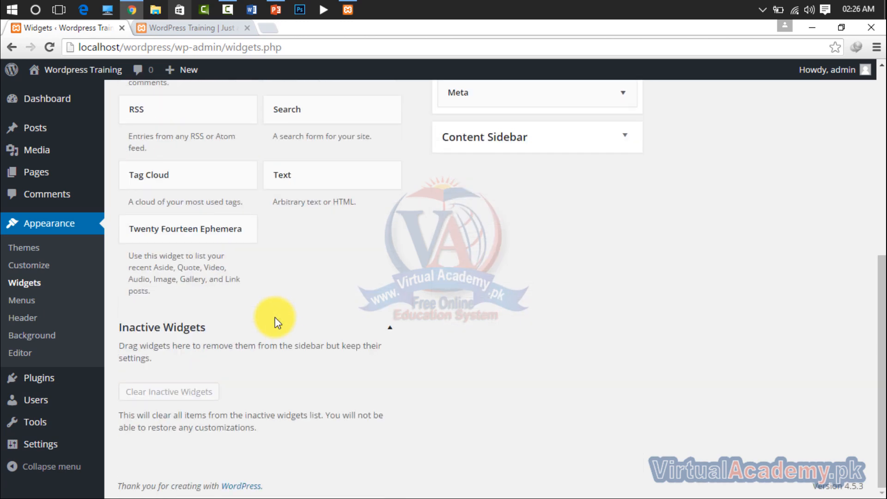
scroll(276, 322, "up", 8)
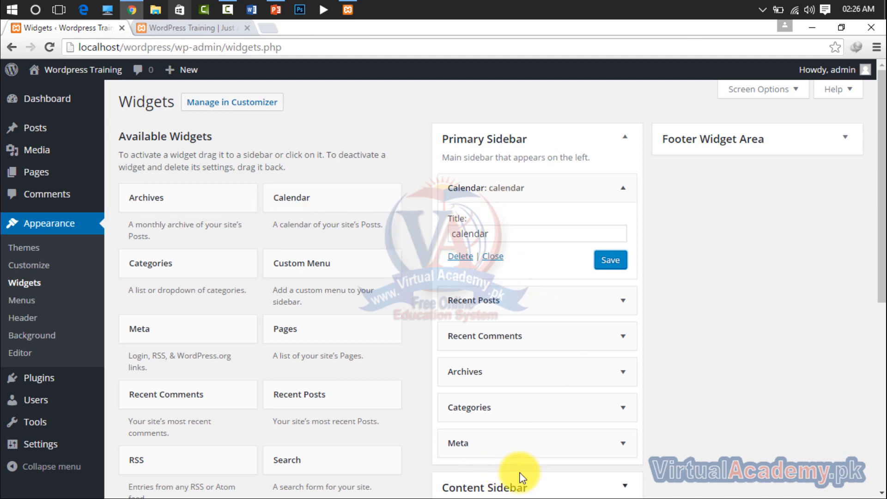
mouse_move(95, 75)
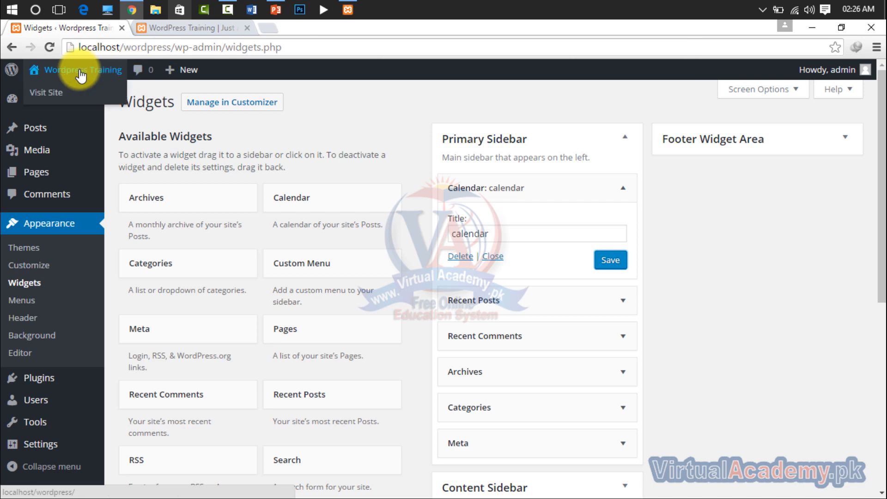
Step: Close the duplicate site tab, then go from the front end to the Menus page's Menu Name field
left_click(81, 72)
left_click(247, 27)
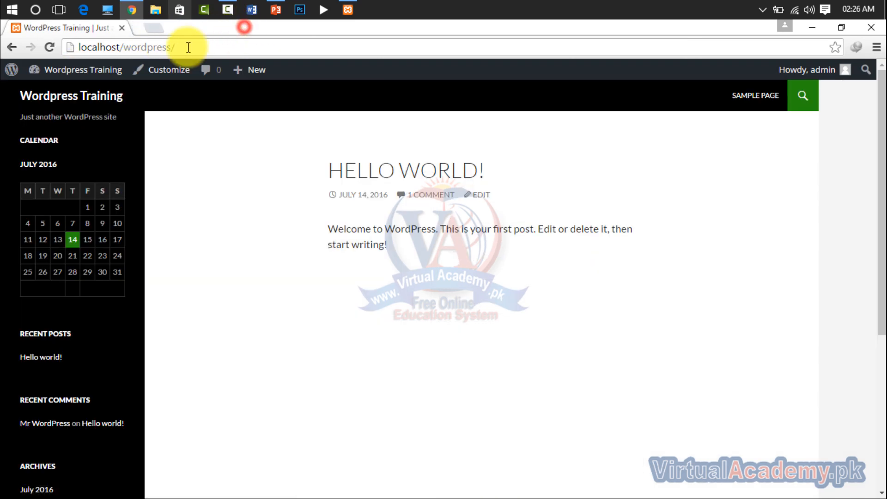
mouse_move(83, 81)
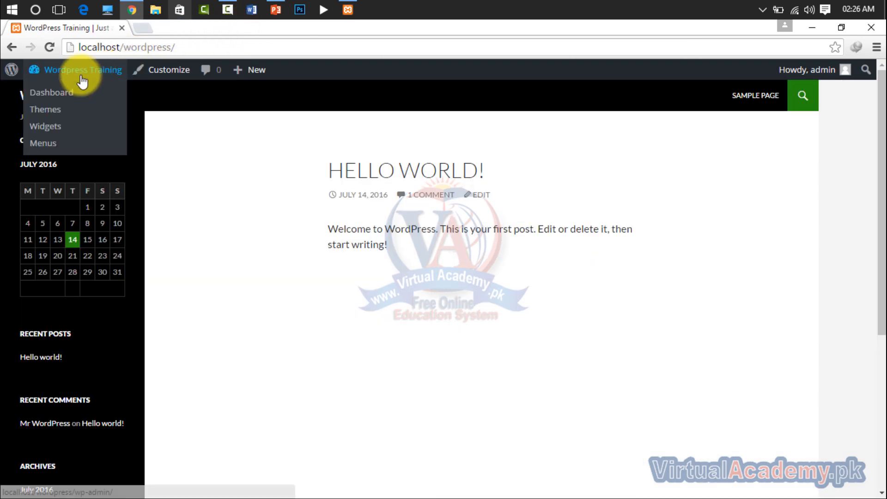
left_click(46, 143)
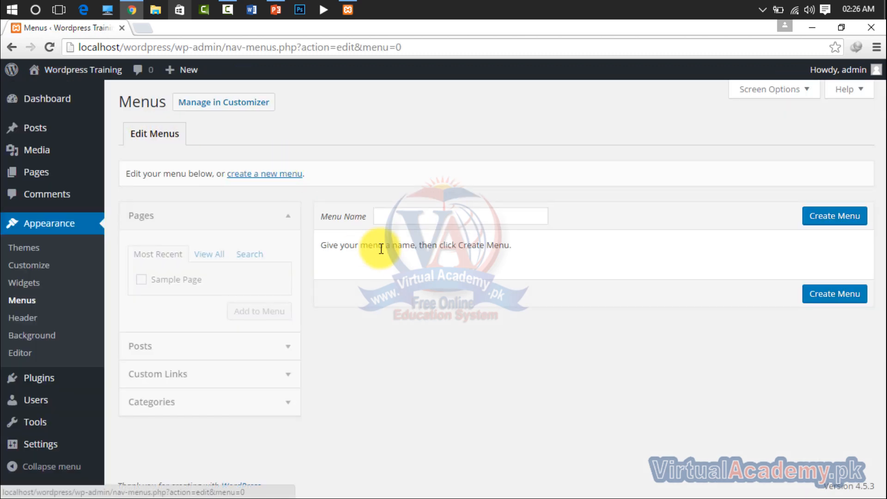
left_click(406, 217)
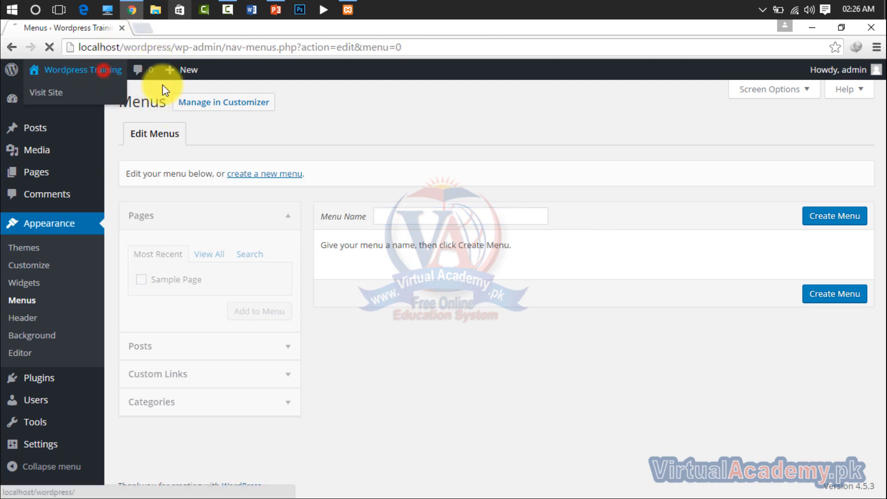
Step: Visit the site's Sample Page and open the Colors settings for it in the Customizer
left_click(108, 69)
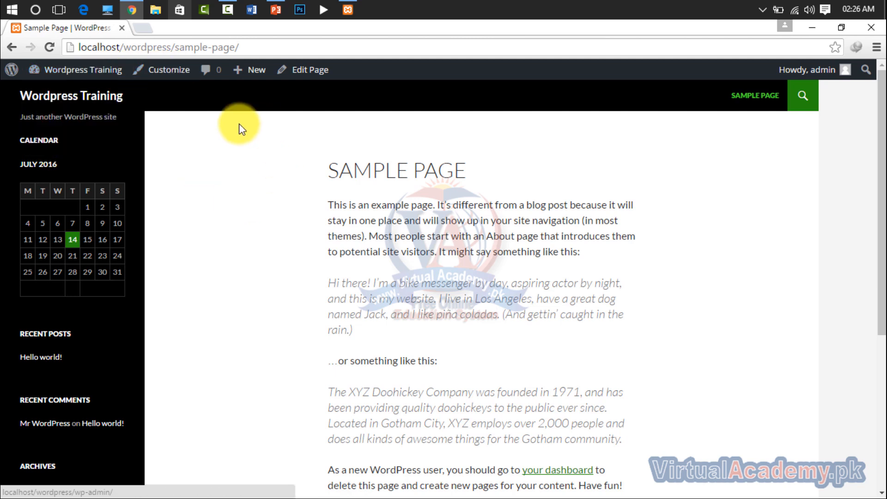
left_click(160, 78)
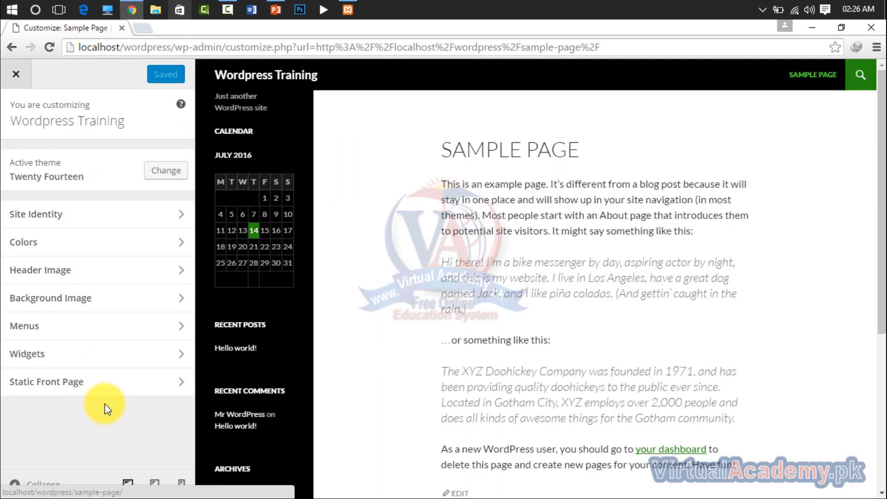
left_click(87, 243)
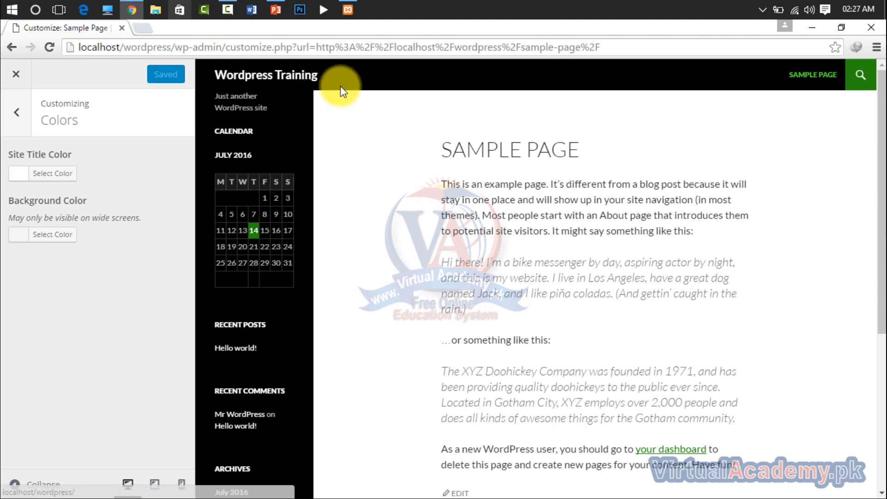
Step: Try red #ff0202 as the Site Title Color, then set it back to white #ffffff
left_click(21, 174)
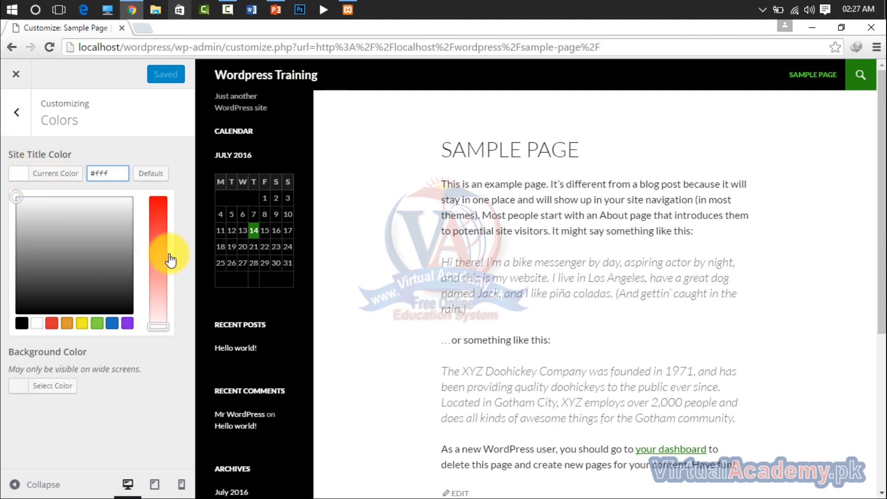
left_click_drag(161, 211, 158, 187)
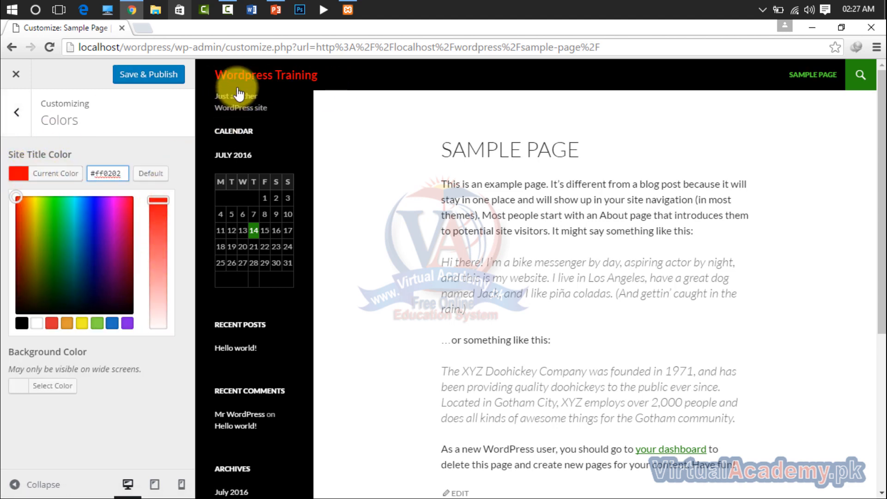
left_click(37, 323)
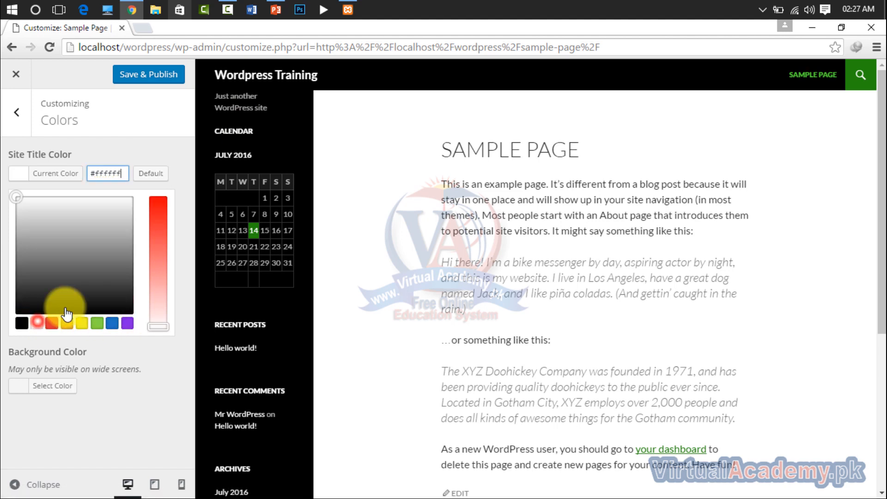
left_click(172, 146)
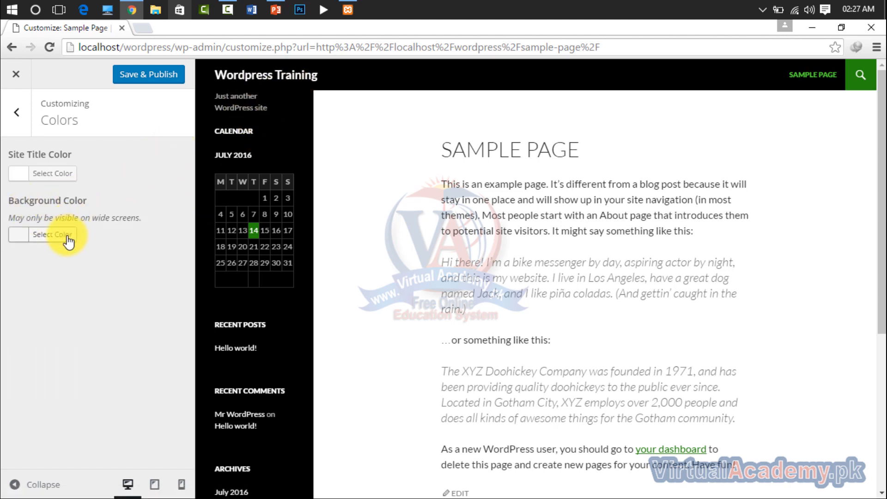
Step: Try the green preset #81d742 as the site's Background Color
left_click(32, 241)
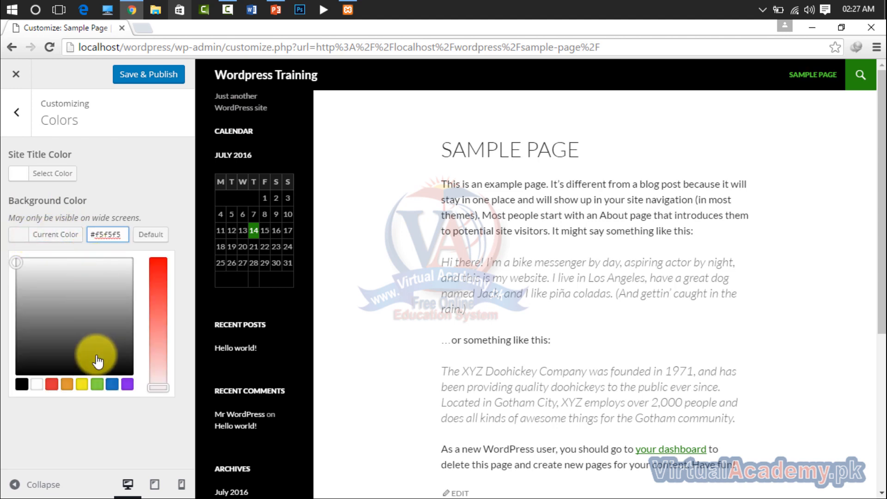
left_click(95, 383)
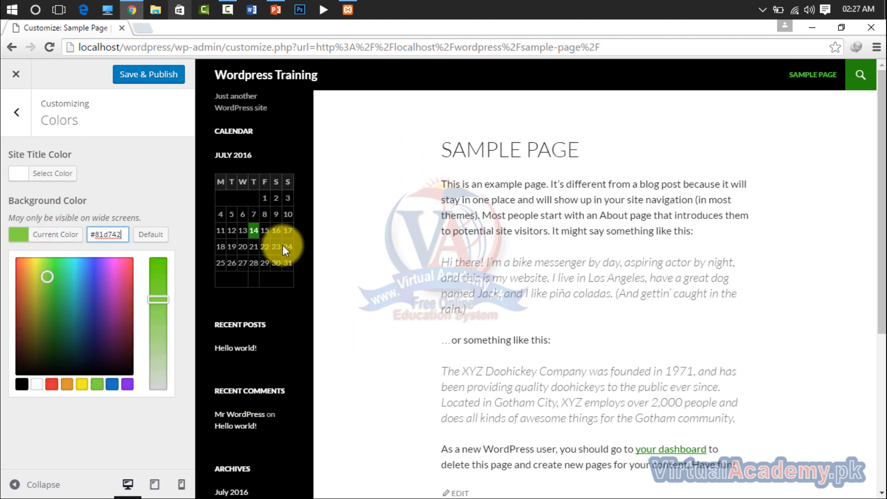
left_click(95, 385)
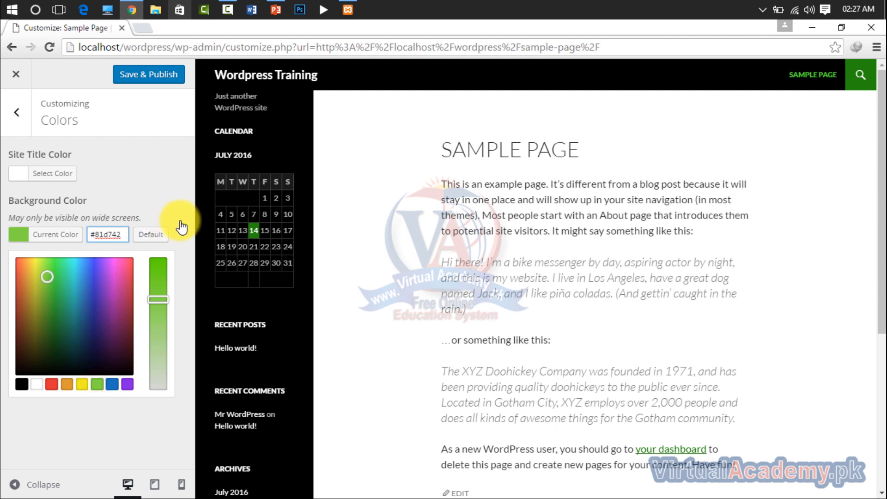
left_click(169, 212)
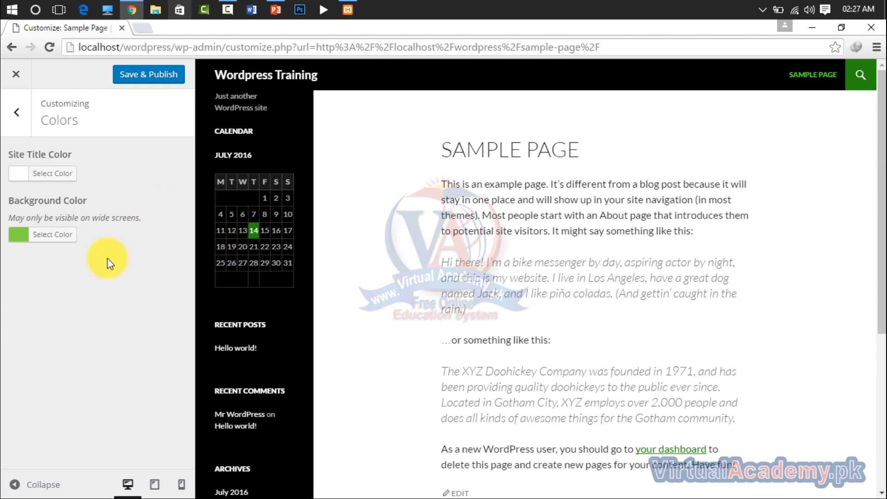
Step: Switch the Background Color to white and back to its default #f5f5f5, leaving the Customizer without saving
left_click(19, 235)
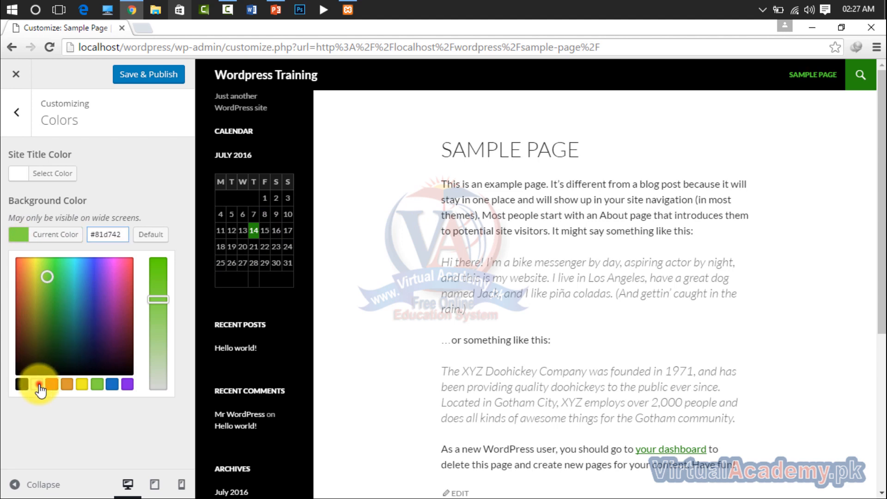
left_click(37, 384)
left_click(174, 202)
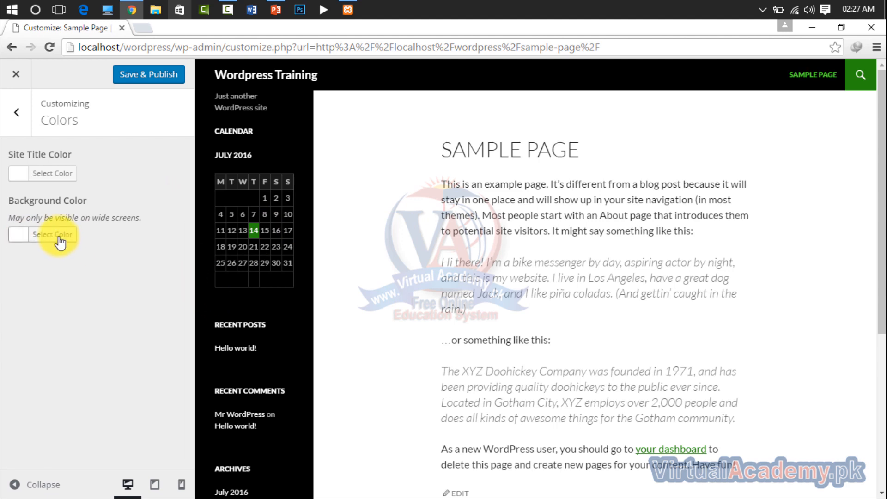
left_click(23, 235)
left_click(150, 234)
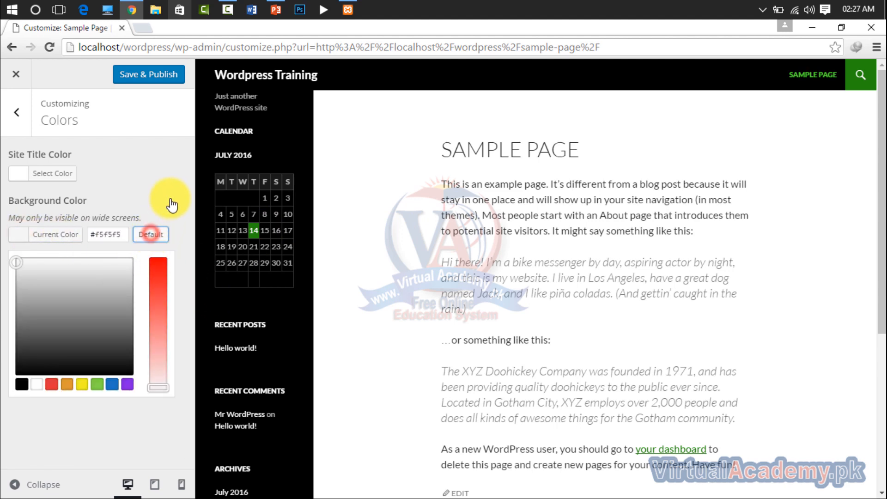
left_click(171, 202)
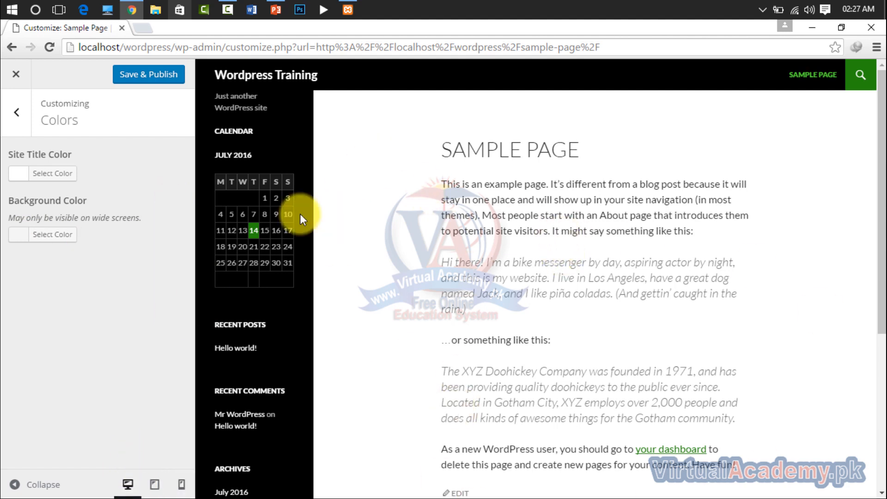
left_click(15, 74)
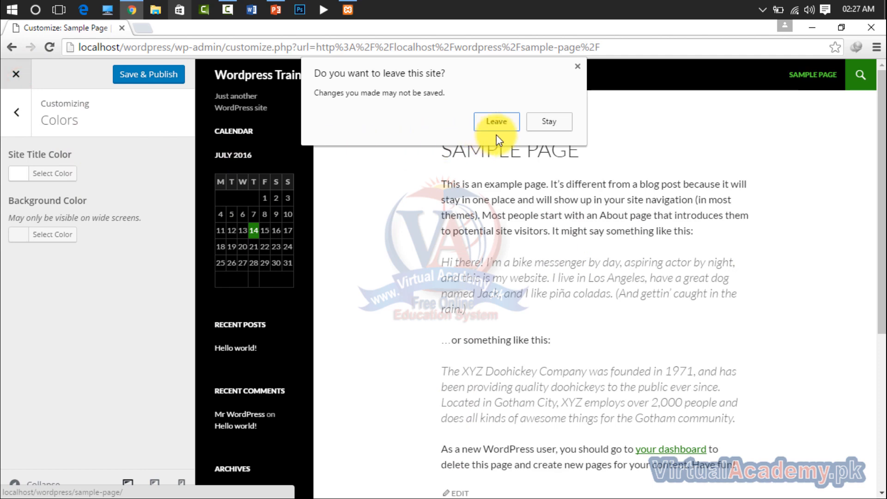
left_click(493, 121)
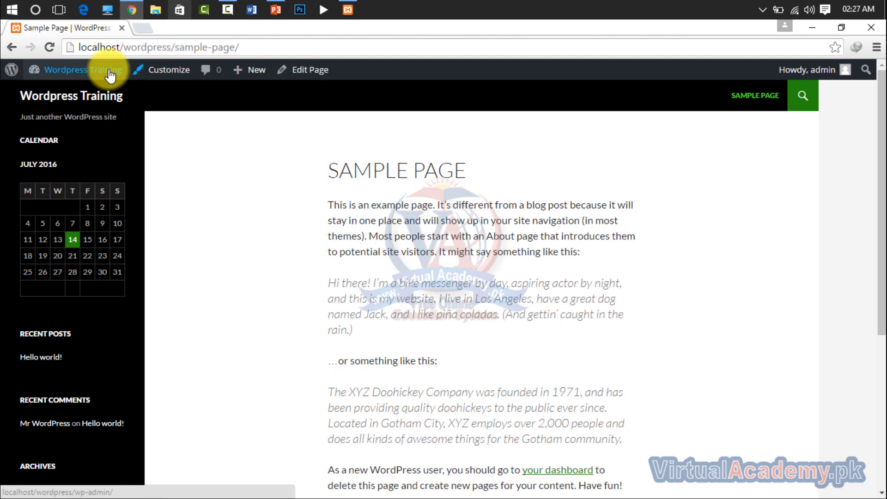
Step: Open the form for adding a new user and select its Username field
mouse_move(110, 74)
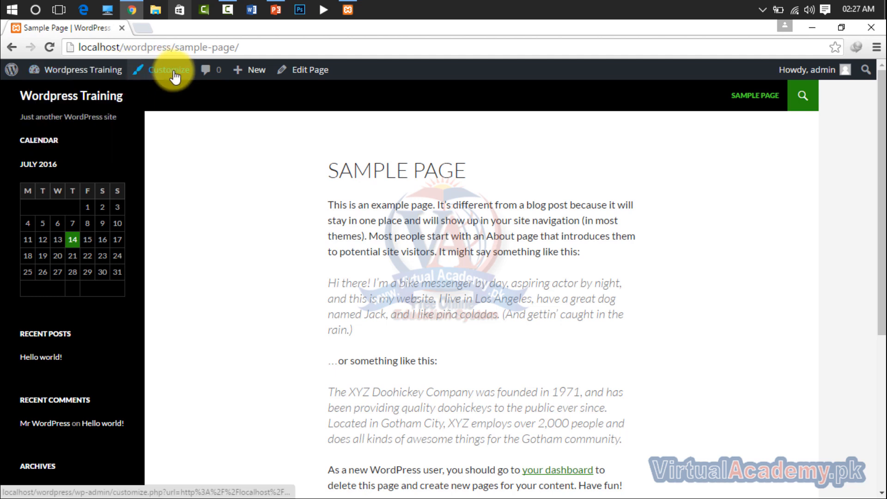
mouse_move(254, 80)
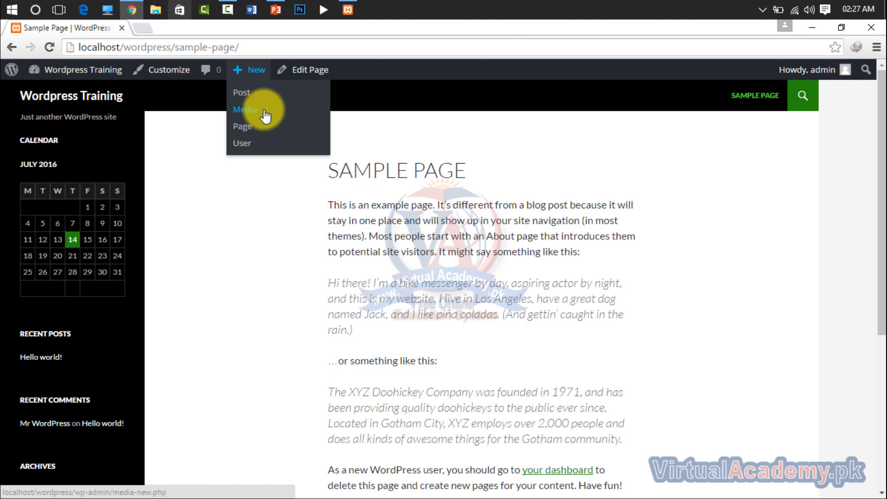
left_click(247, 146)
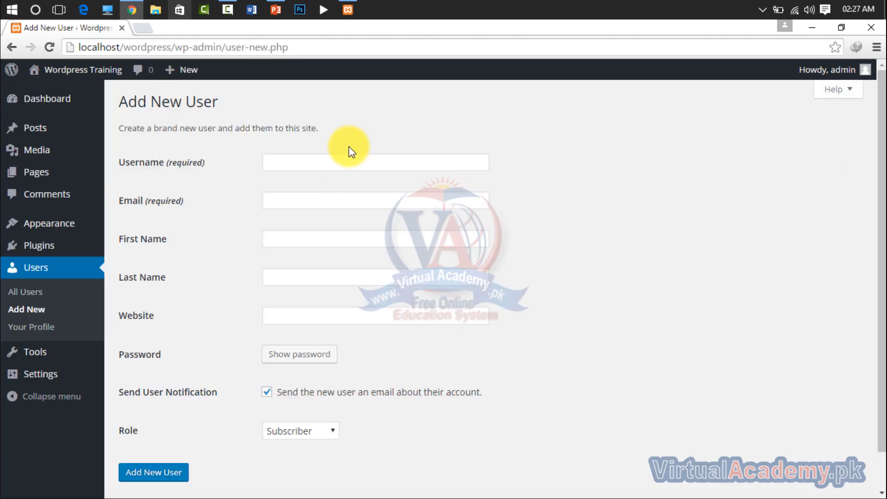
left_click(302, 165)
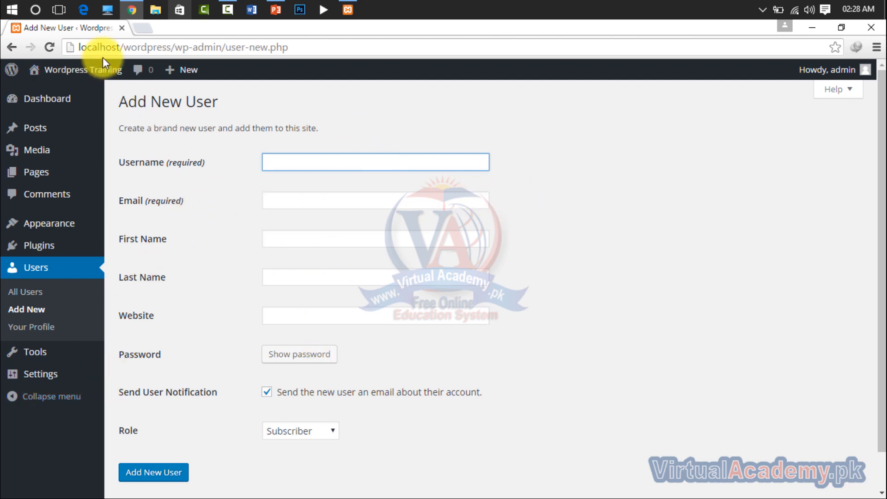
Step: Open the logged-in account's profile and review its Personal Options and Name fields
mouse_move(182, 69)
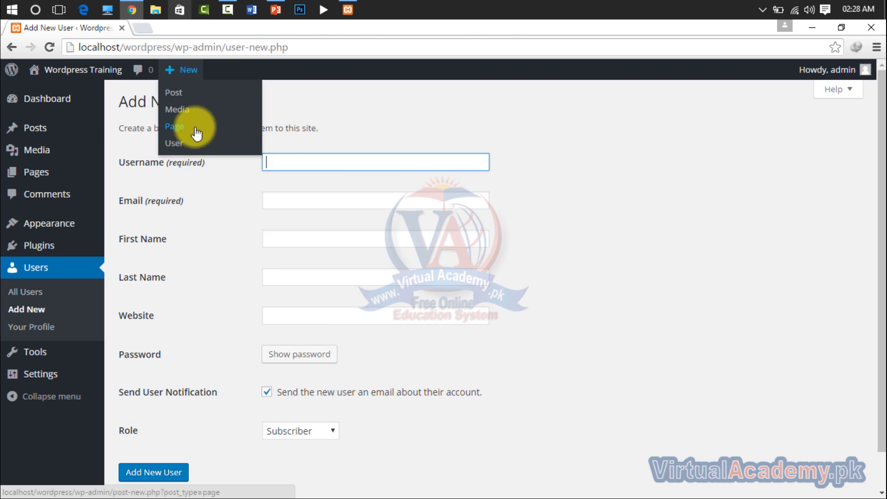
mouse_move(809, 81)
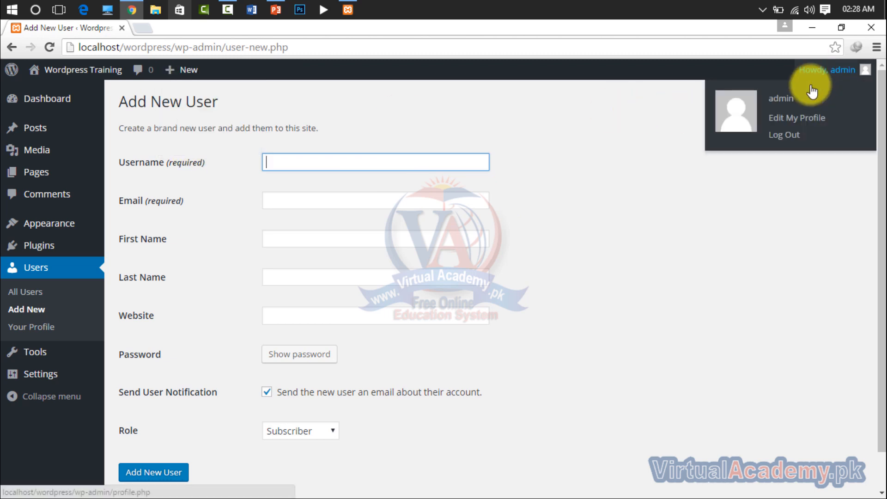
left_click(791, 99)
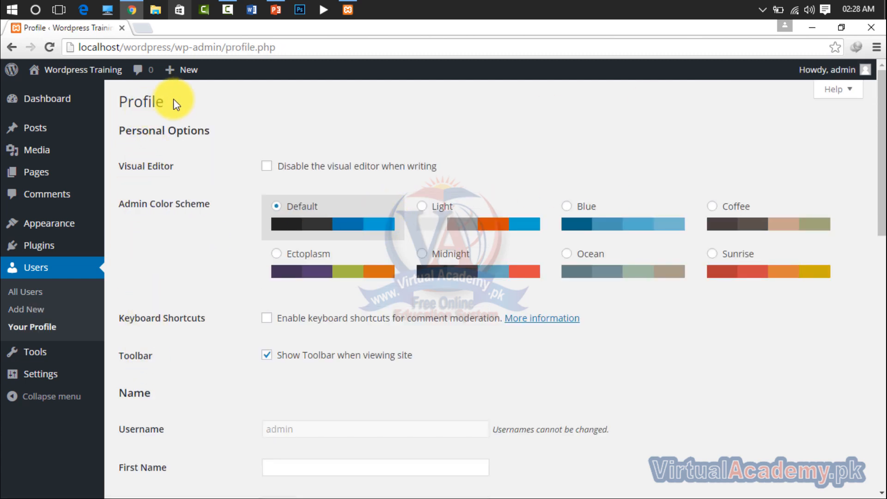
left_click_drag(174, 102, 116, 115)
scroll(234, 400, "down", 4)
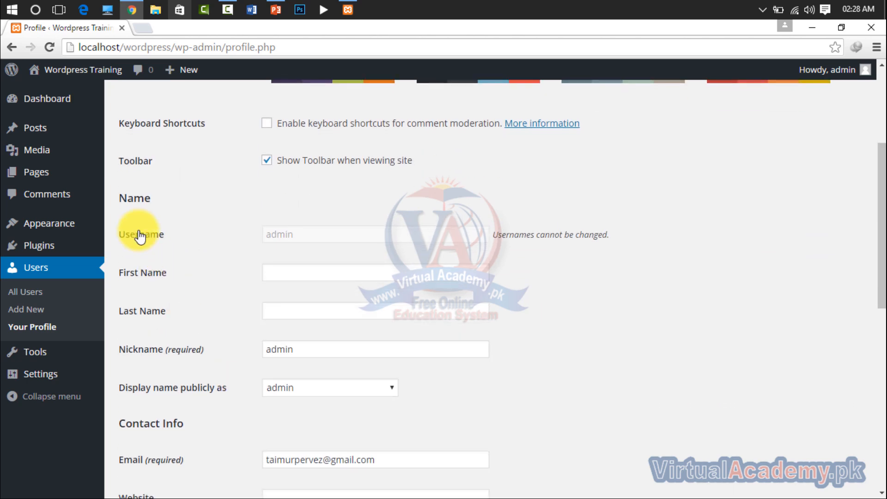
left_click_drag(351, 233, 243, 235)
left_click(277, 273)
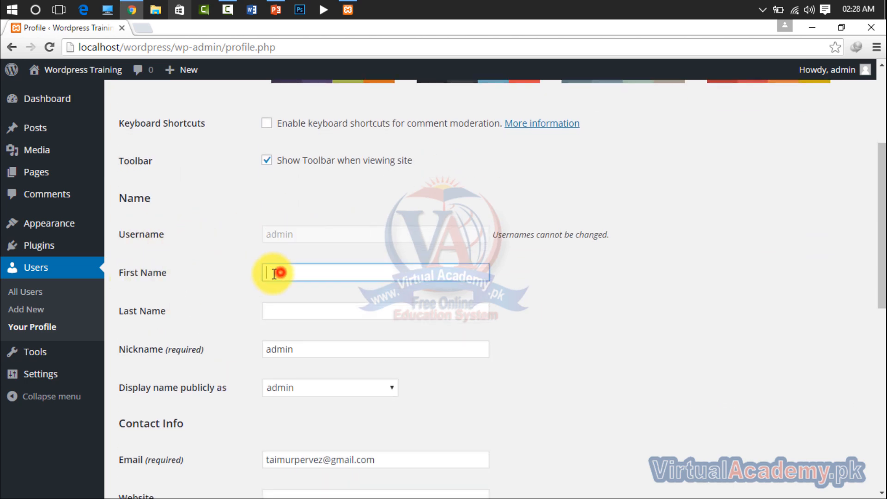
left_click(276, 321)
Step: Review the profile's Contact Info, About Yourself and Account Management sections, then return to the start of the page
scroll(276, 322, "down", 2)
scroll(276, 325, "down", 2)
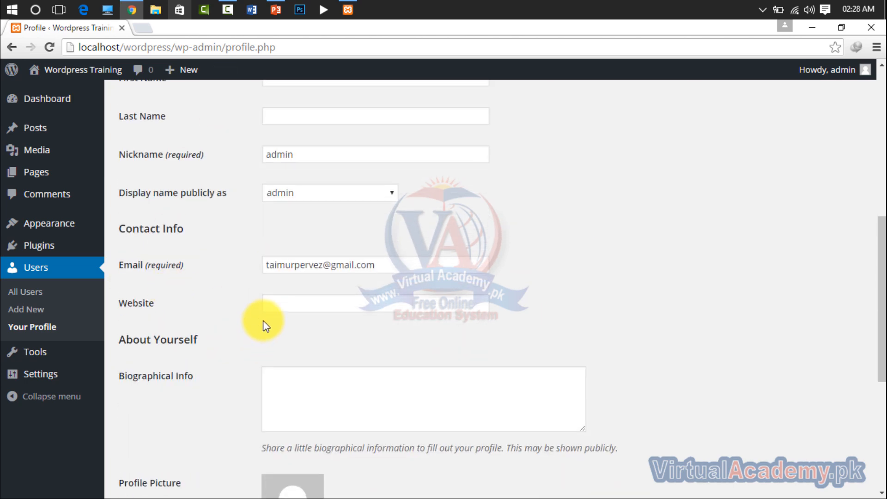
left_click(301, 296)
scroll(301, 295, "down", 3)
left_click(304, 284)
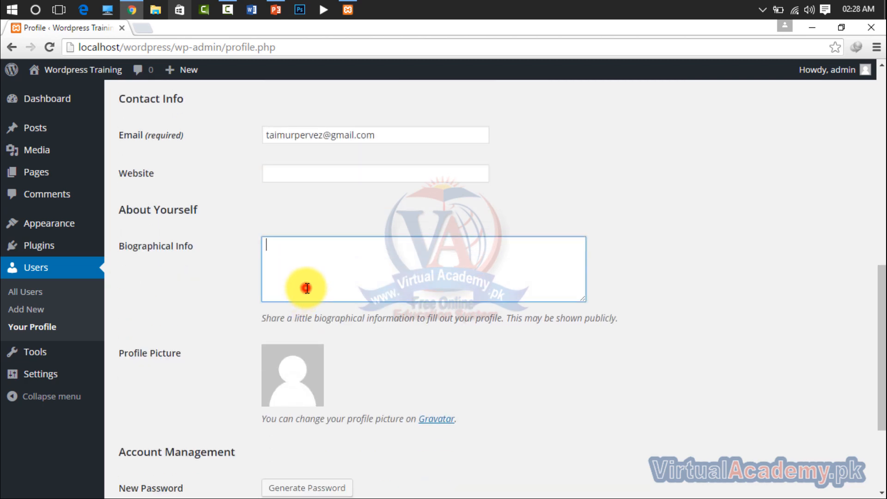
scroll(307, 288, "down", 1)
scroll(298, 318, "down", 2)
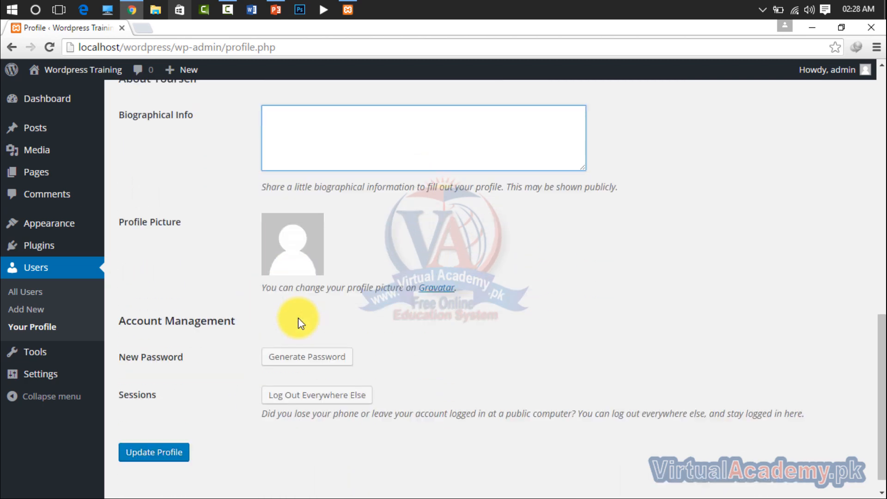
scroll(297, 373, "up", 10)
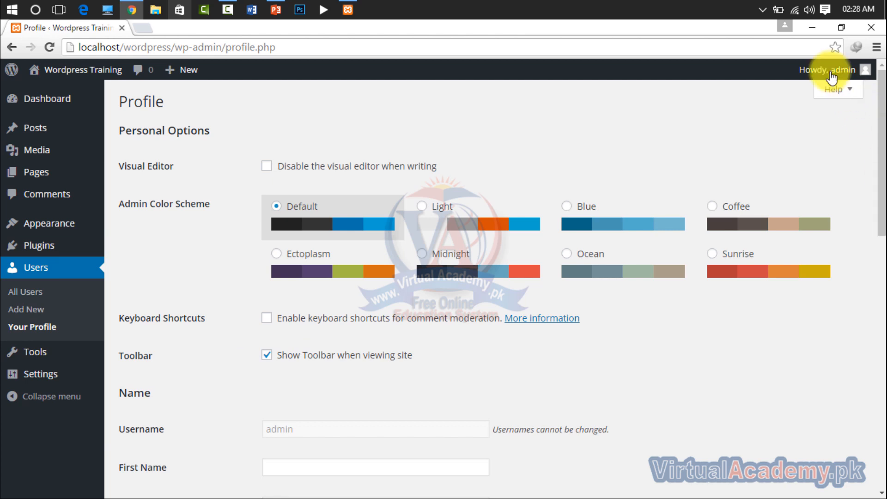
mouse_move(827, 70)
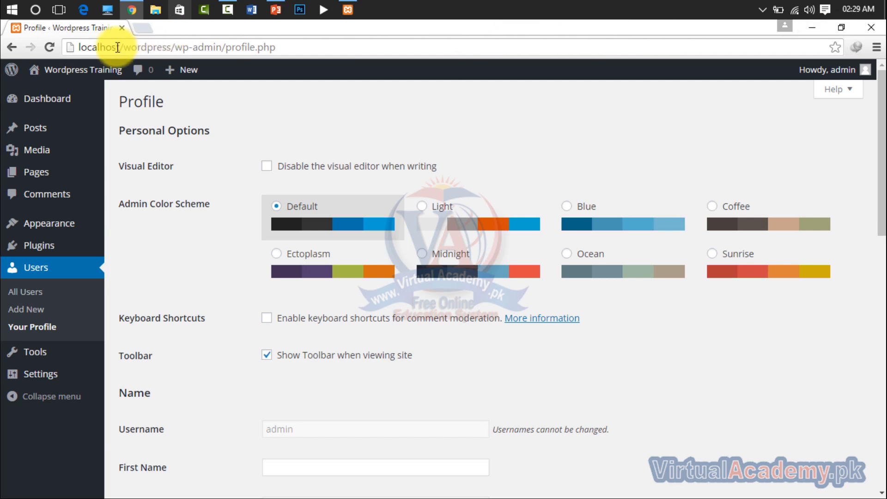
Step: Visit the Wordpress Training site's front end and return to its admin Dashboard
left_click(75, 74)
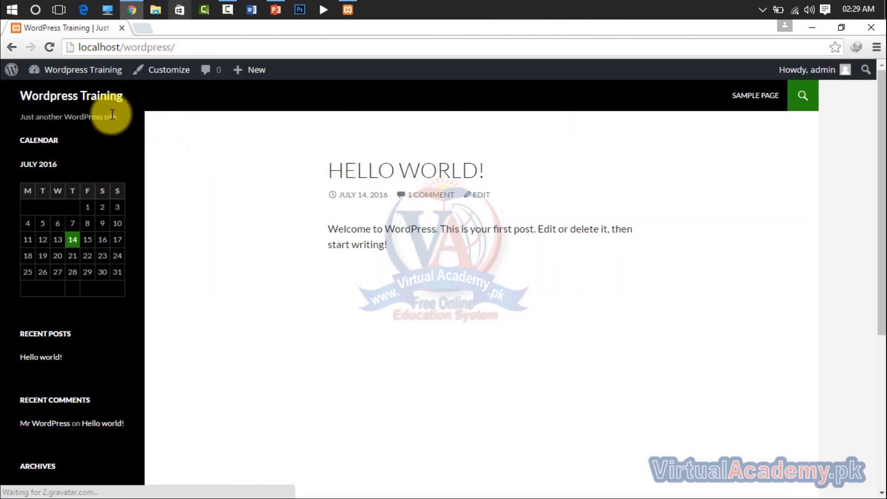
mouse_move(98, 85)
left_click(64, 93)
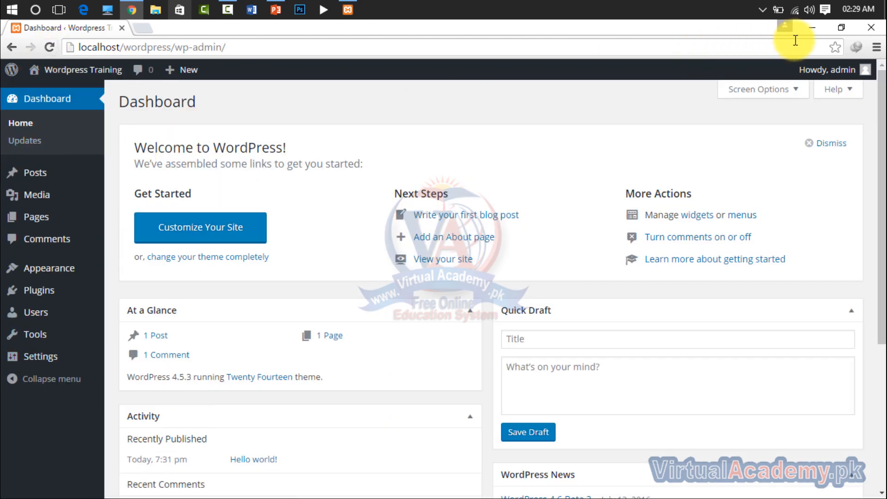
Step: Restore the browser window to a narrow size, expand the mobile admin menu, and collapse it after widening the window slightly
left_click(841, 28)
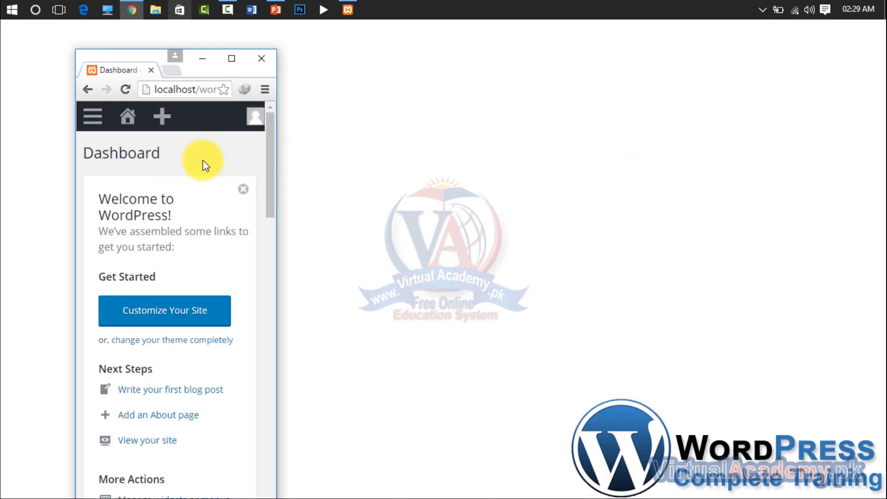
left_click(92, 121)
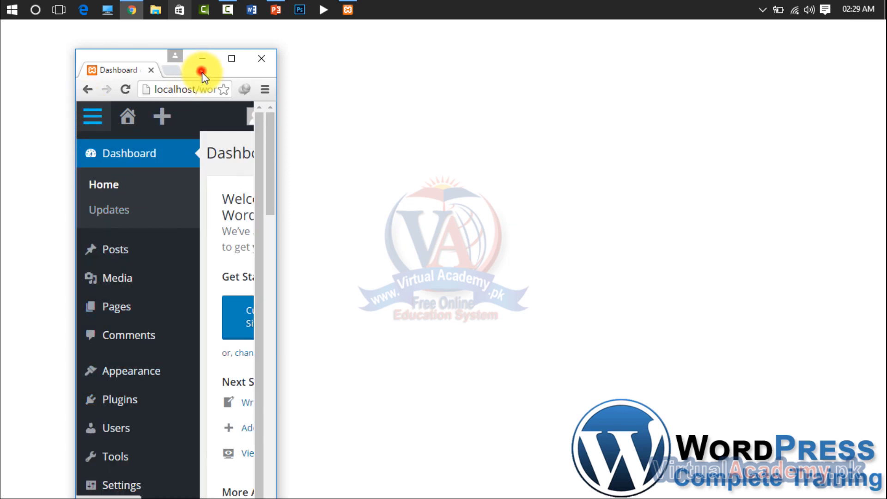
left_click(201, 72)
left_click_drag(276, 141, 447, 143)
left_click(86, 125)
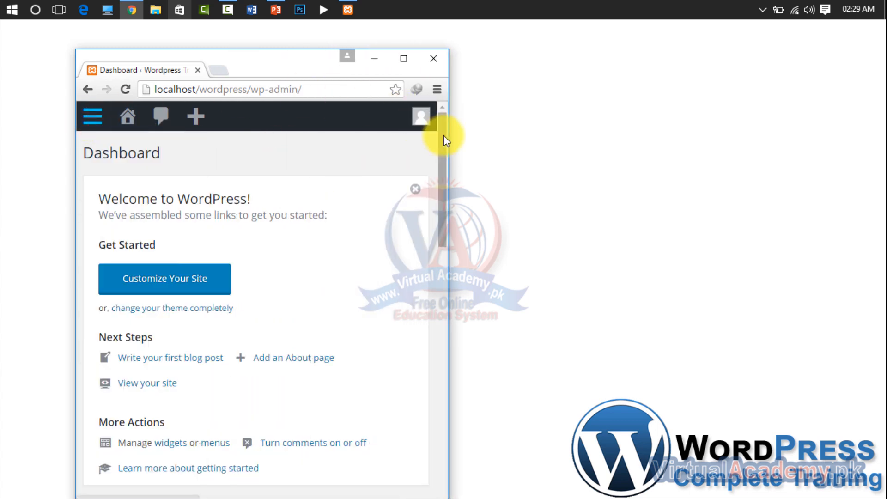
Step: Widen the browser window in stages to check the Dashboard's responsive layout, finishing with the window maximized
left_click_drag(447, 140, 664, 157)
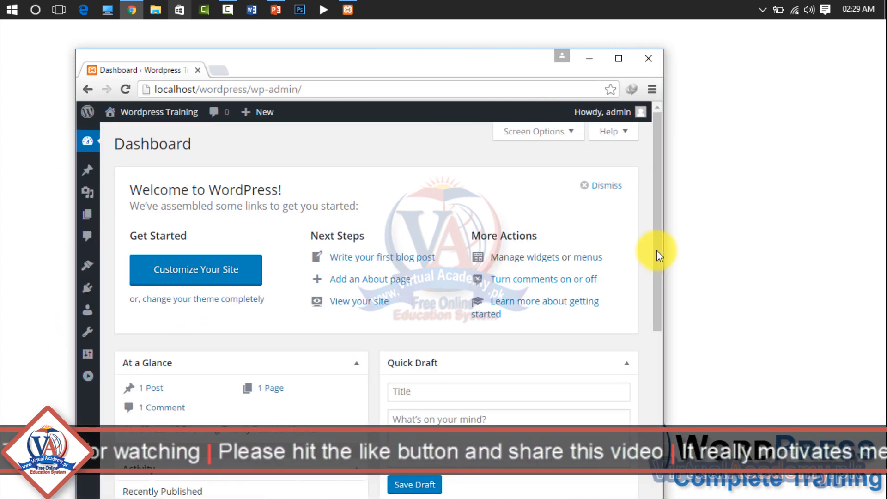
left_click_drag(663, 247, 839, 247)
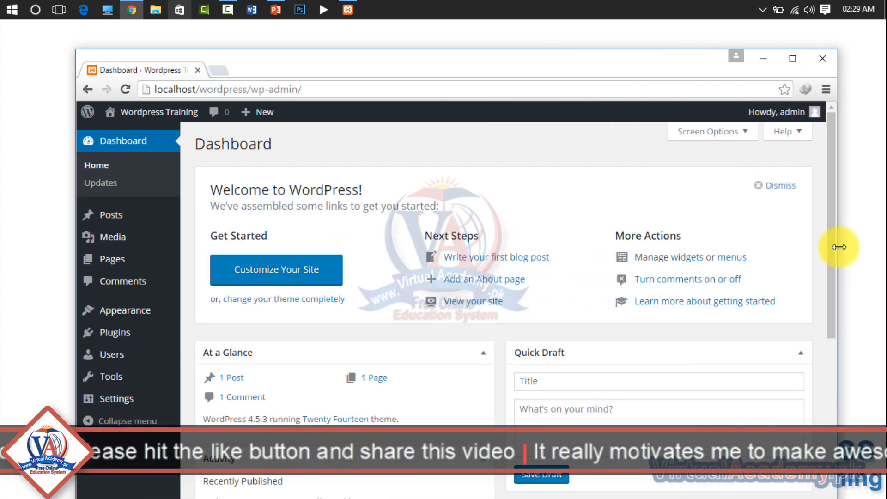
left_click(793, 60)
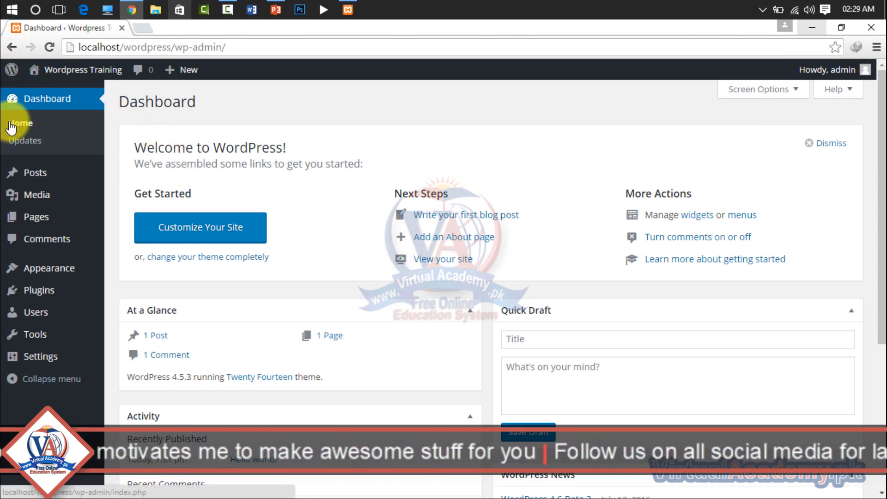
Step: Open the WordPress Updates page and highlight the update status lines under Plugins and Themes
left_click(25, 141)
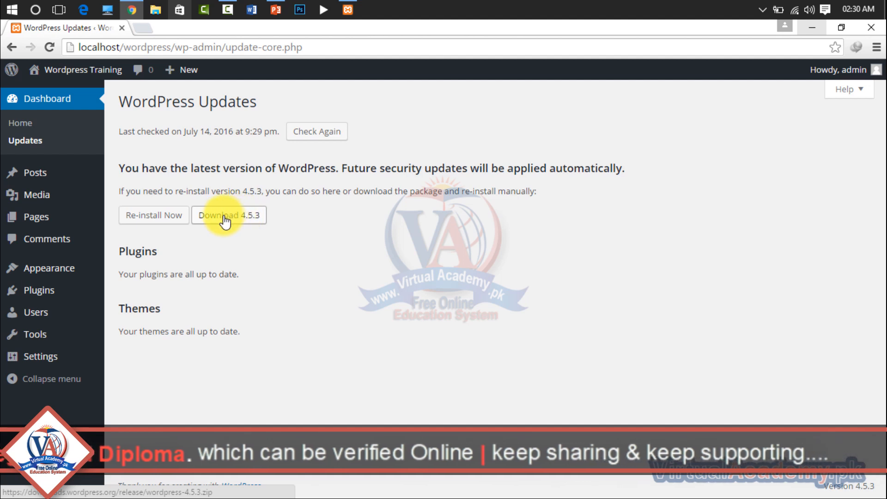
left_click_drag(243, 274, 115, 276)
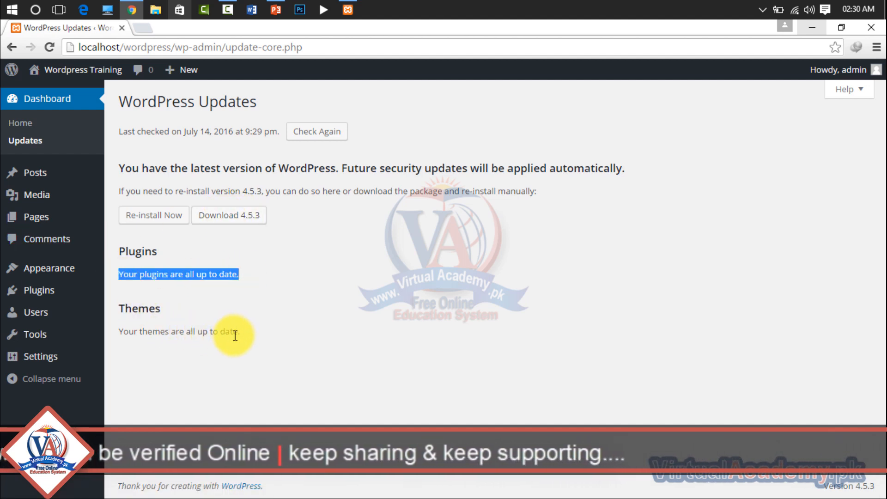
left_click_drag(236, 336, 138, 334)
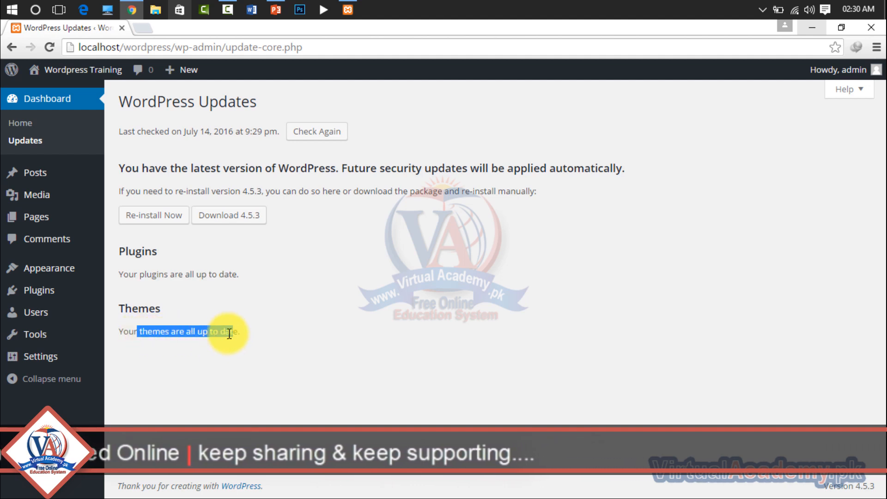
left_click_drag(221, 335, 111, 334)
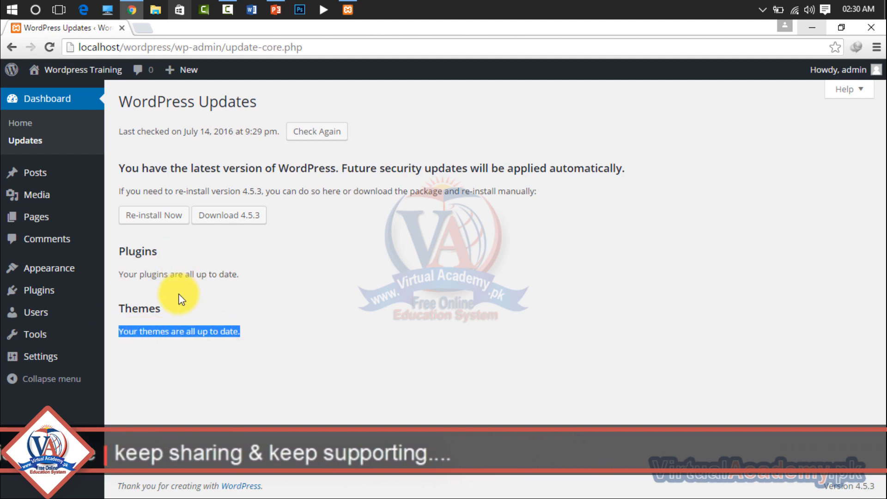